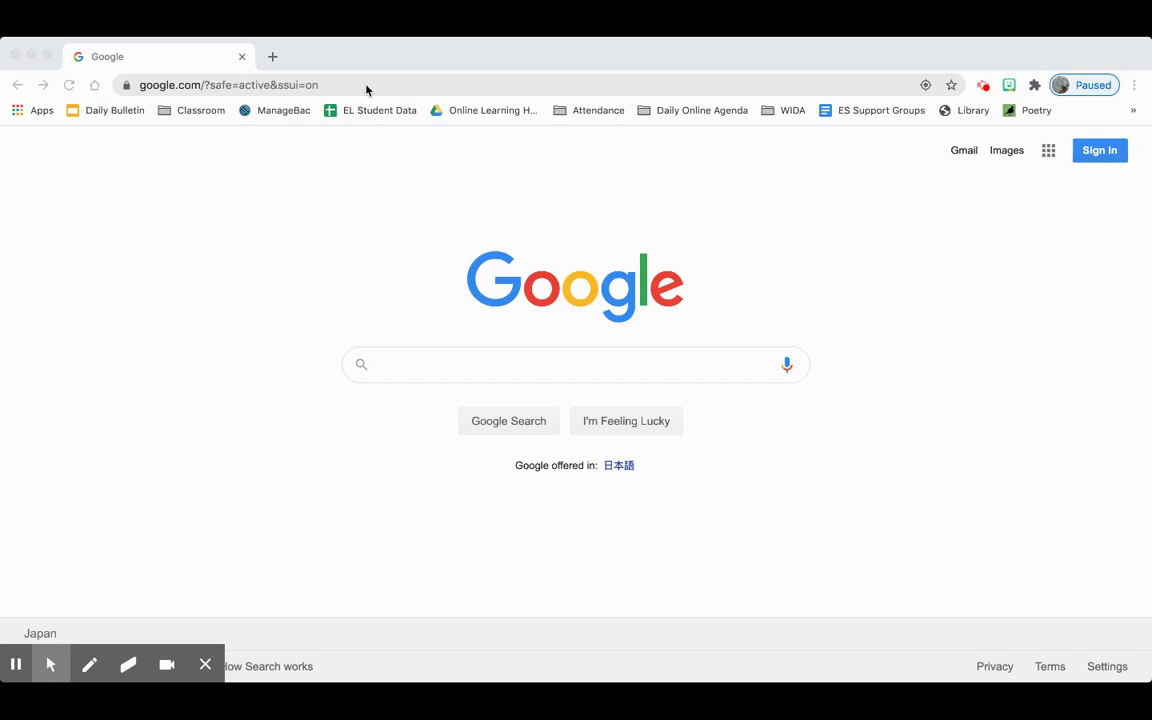
# Step: Load the Blogger landing page by entering blogspot.com in Chrome's address bar
pyautogui.click(366, 85)
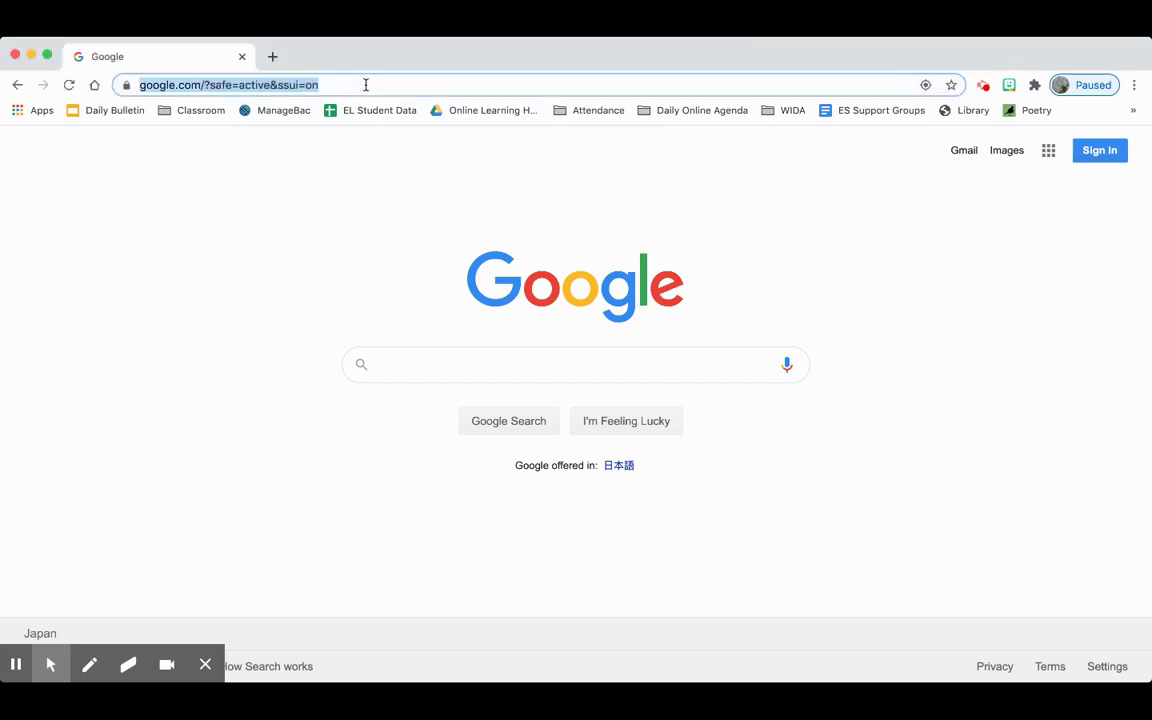
pyautogui.write('blog')
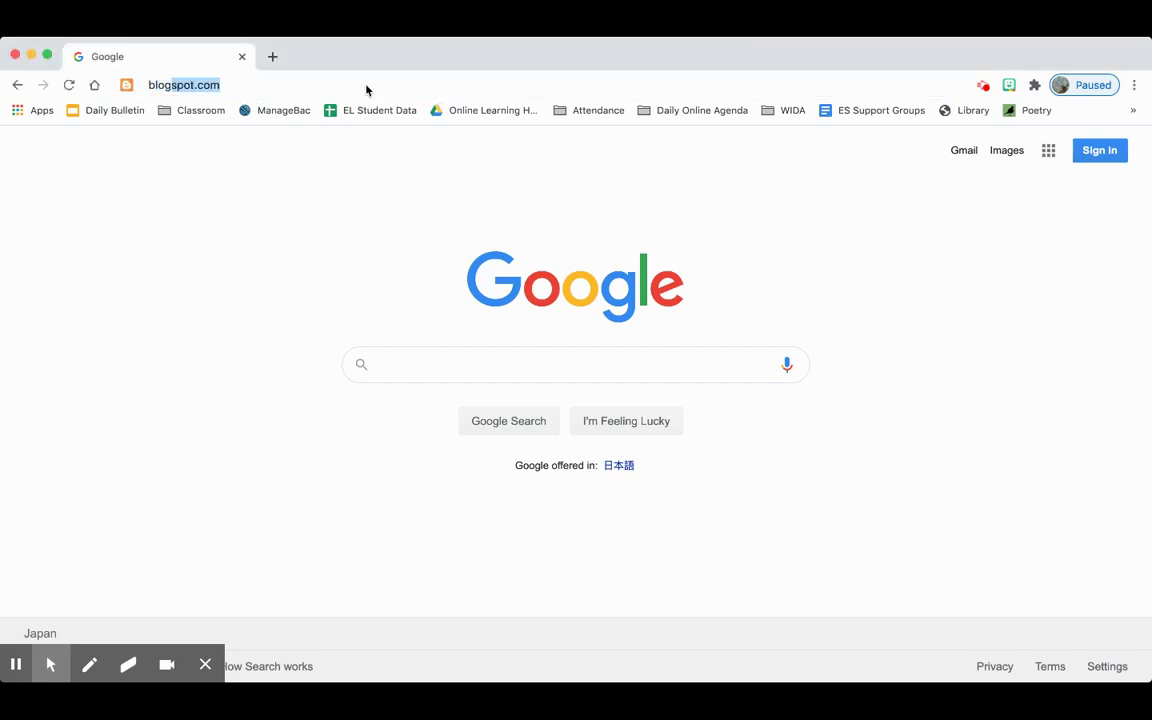
pyautogui.press('Return')
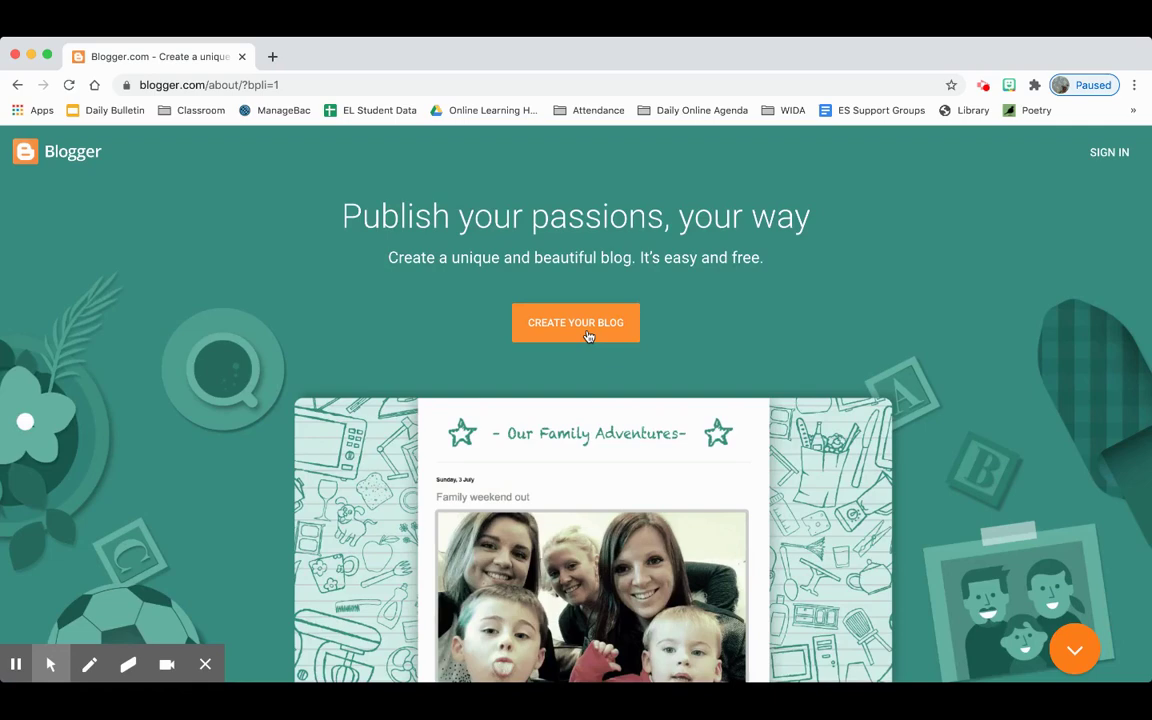
# Step: Start creating a blog and sign in with the Google account, letting the password autofill
pyautogui.click(588, 335)
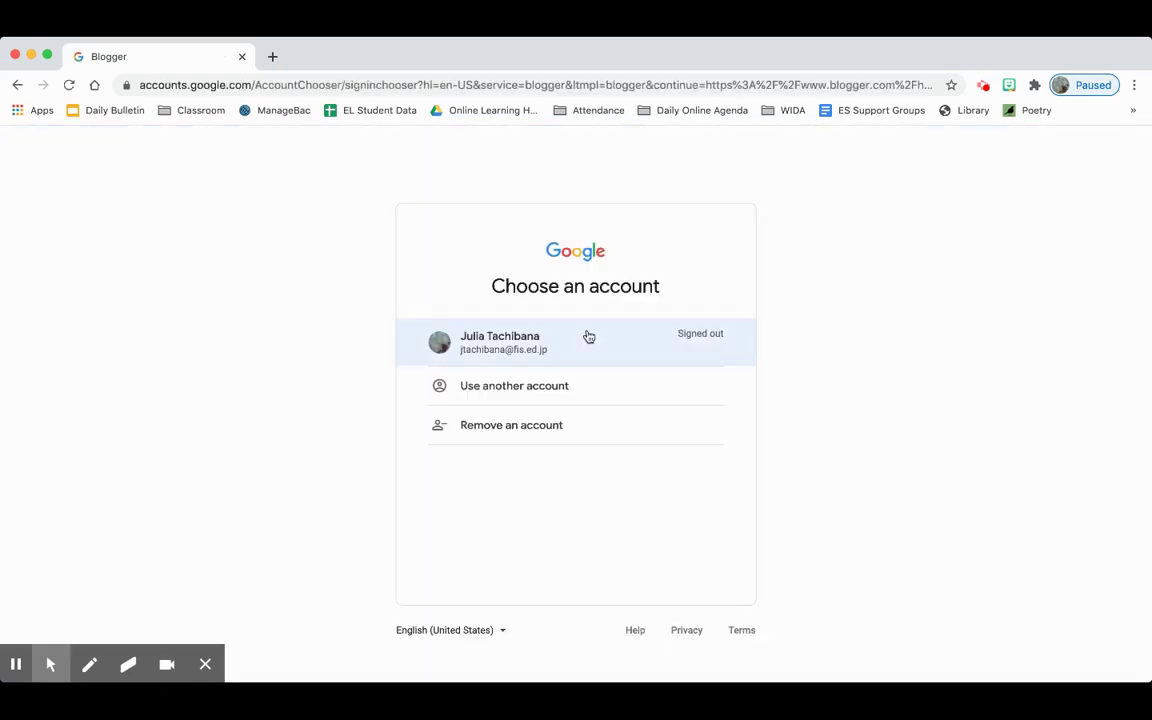
pyautogui.click(588, 337)
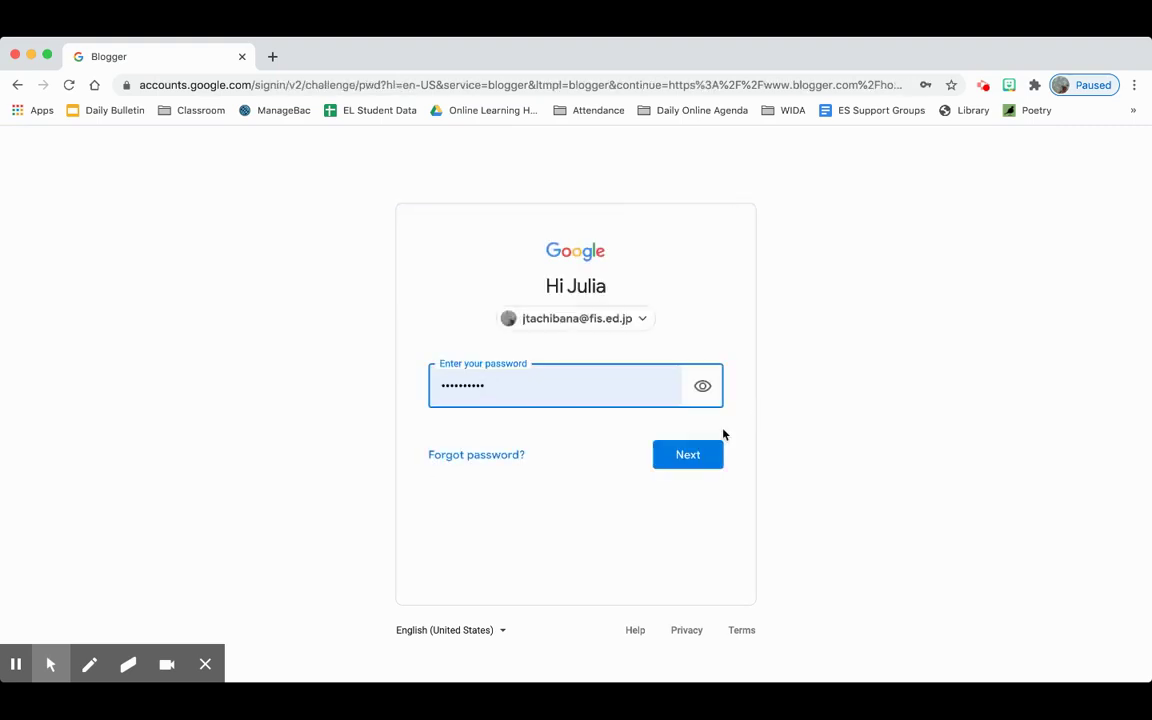
pyautogui.click(694, 464)
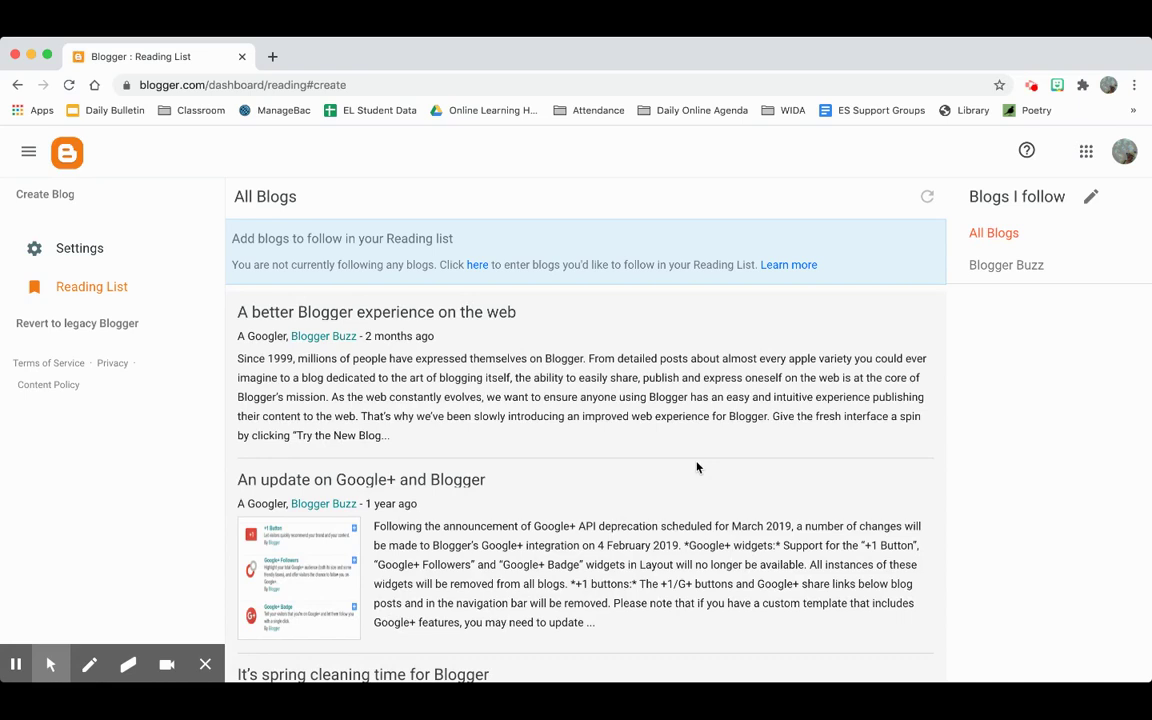
# Step: Create a new blog titled "Julia's Design Blog" and continue to the address step
pyautogui.click(51, 204)
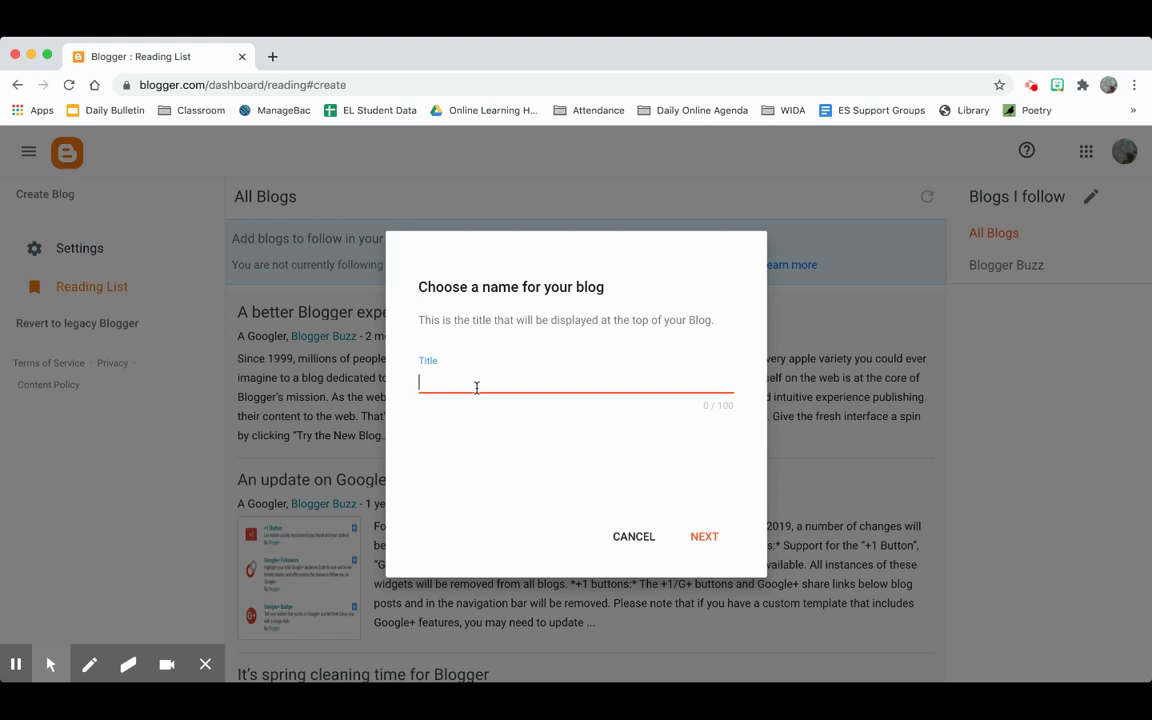
pyautogui.write('Julia')
pyautogui.write("'s ")
pyautogui.write('Desi')
pyautogui.write('gn Blog')
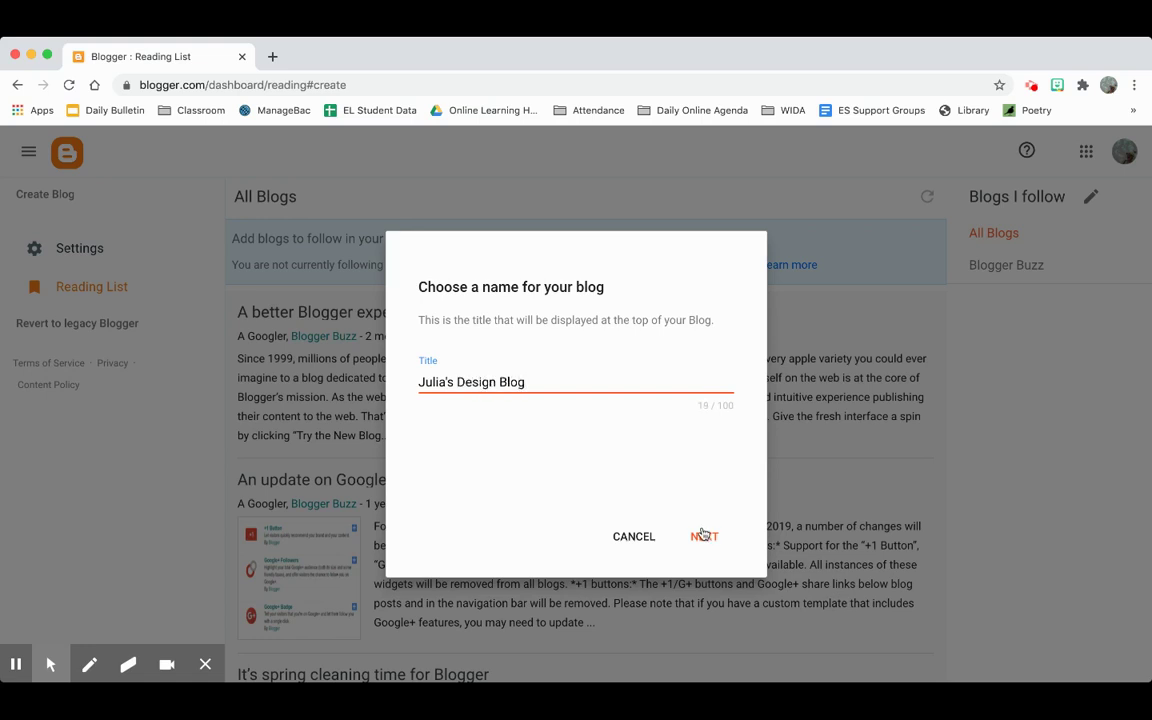
pyautogui.click(702, 534)
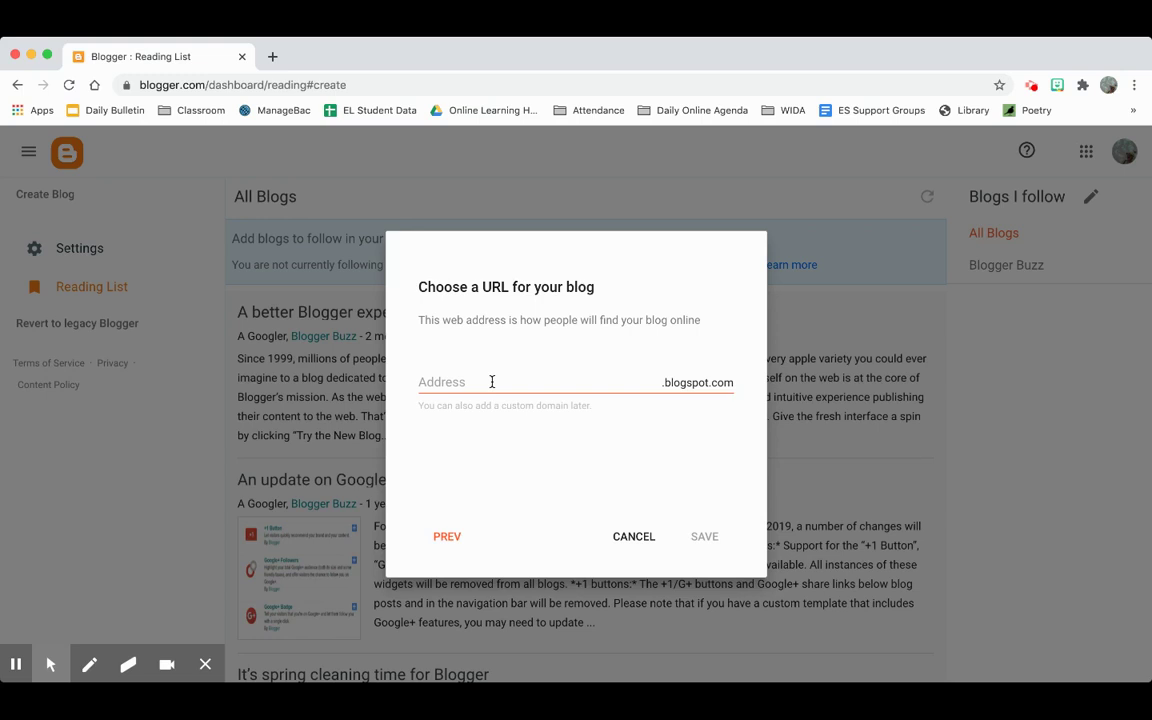
# Step: Enter juliadesignworld as the blog address, removing the stray trailing digits
pyautogui.click(492, 381)
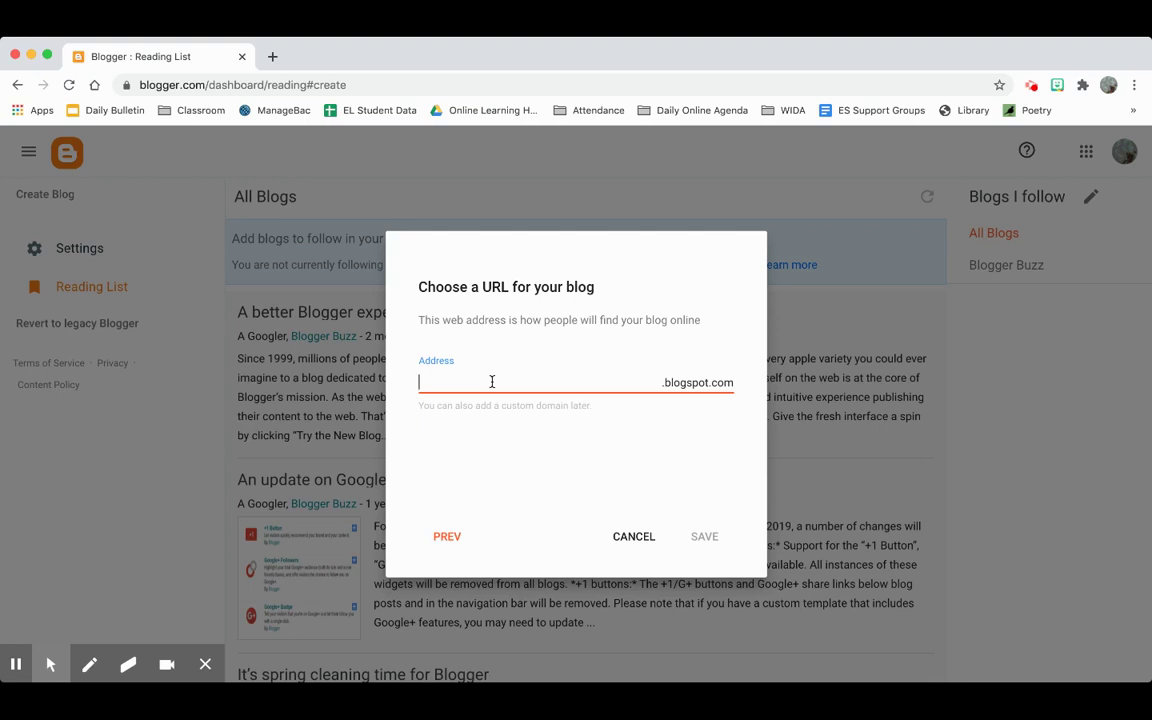
pyautogui.write('juliadesign')
pyautogui.write('world')
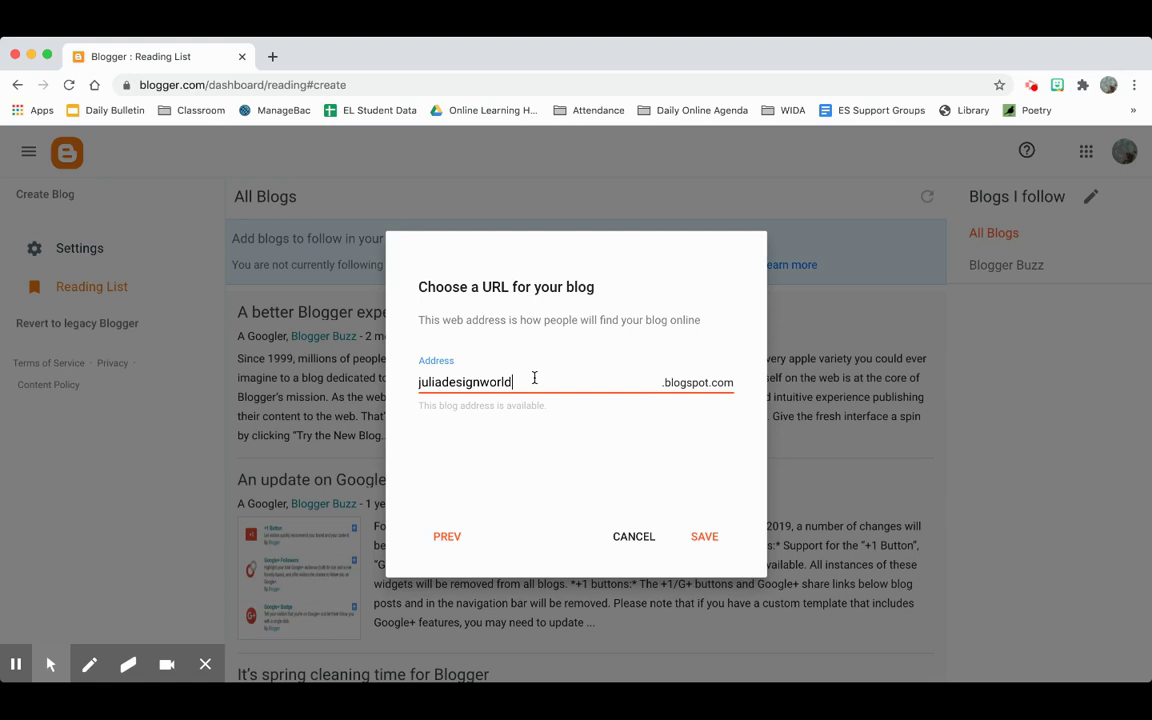
pyautogui.write('1')
pyautogui.press('BackSpace')
pyautogui.write('2')
pyautogui.doubleClick(534, 377)
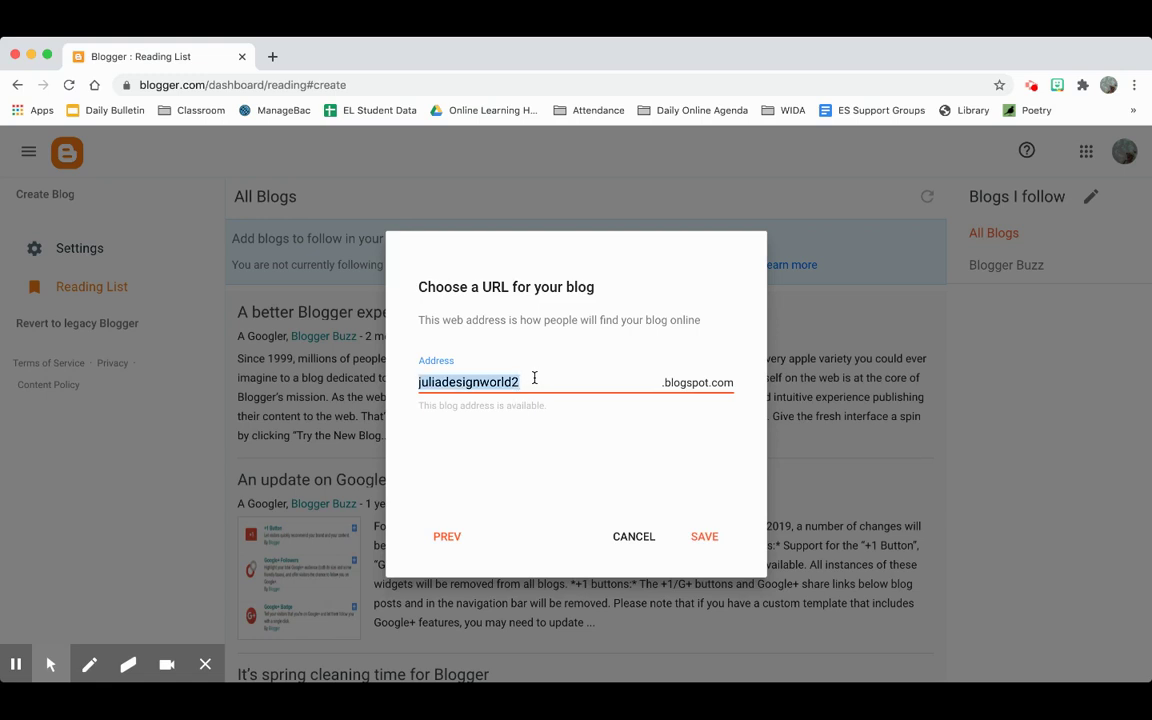
pyautogui.click(534, 377)
pyautogui.press('BackSpace')
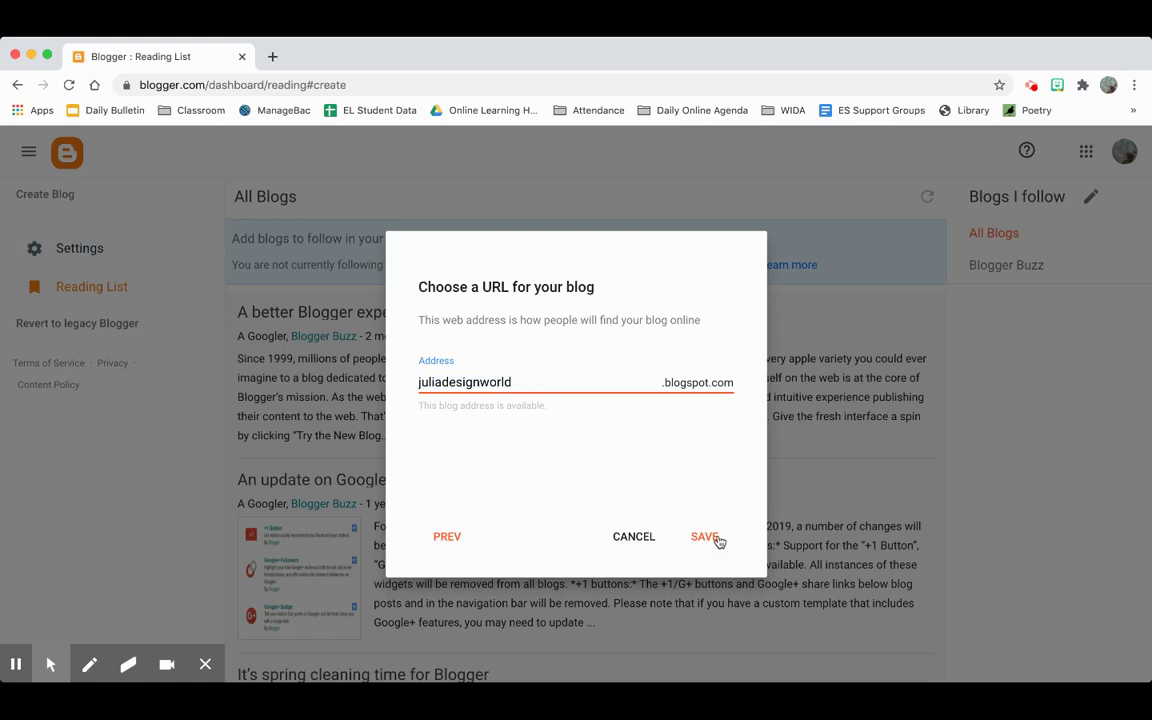
# Step: Save the juliadesignworld.blogspot.com address and close setup to reach the empty Posts page
pyautogui.click(708, 545)
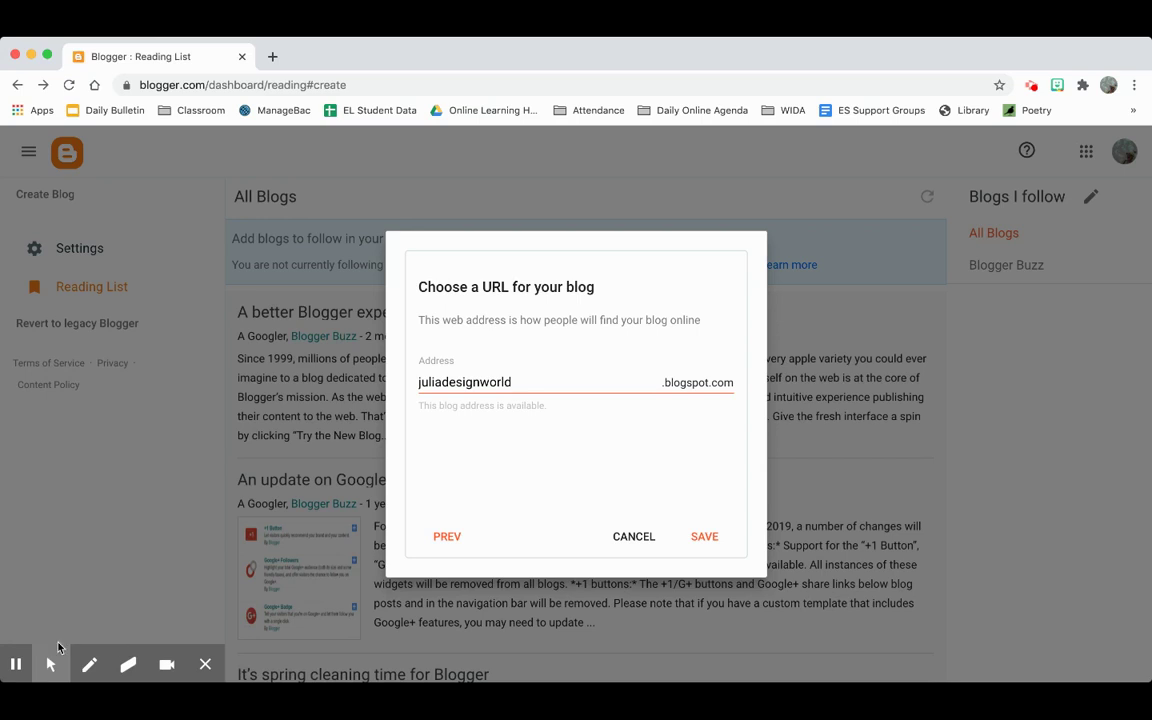
pyautogui.click(95, 626)
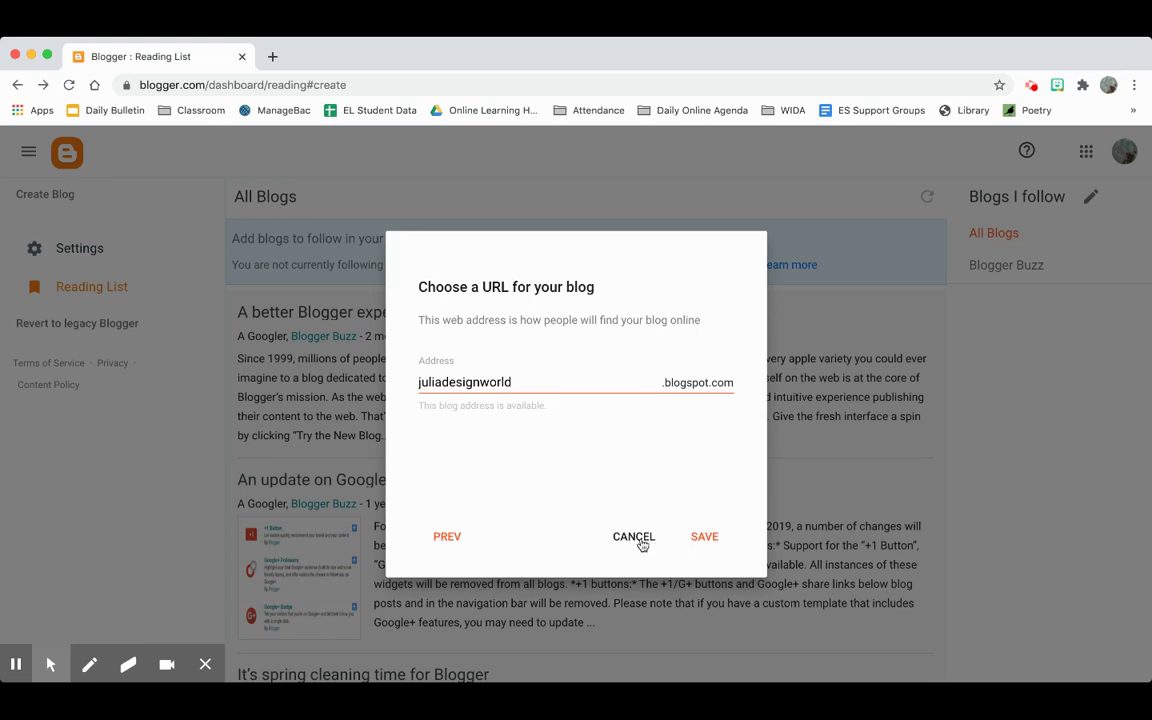
pyautogui.click(634, 537)
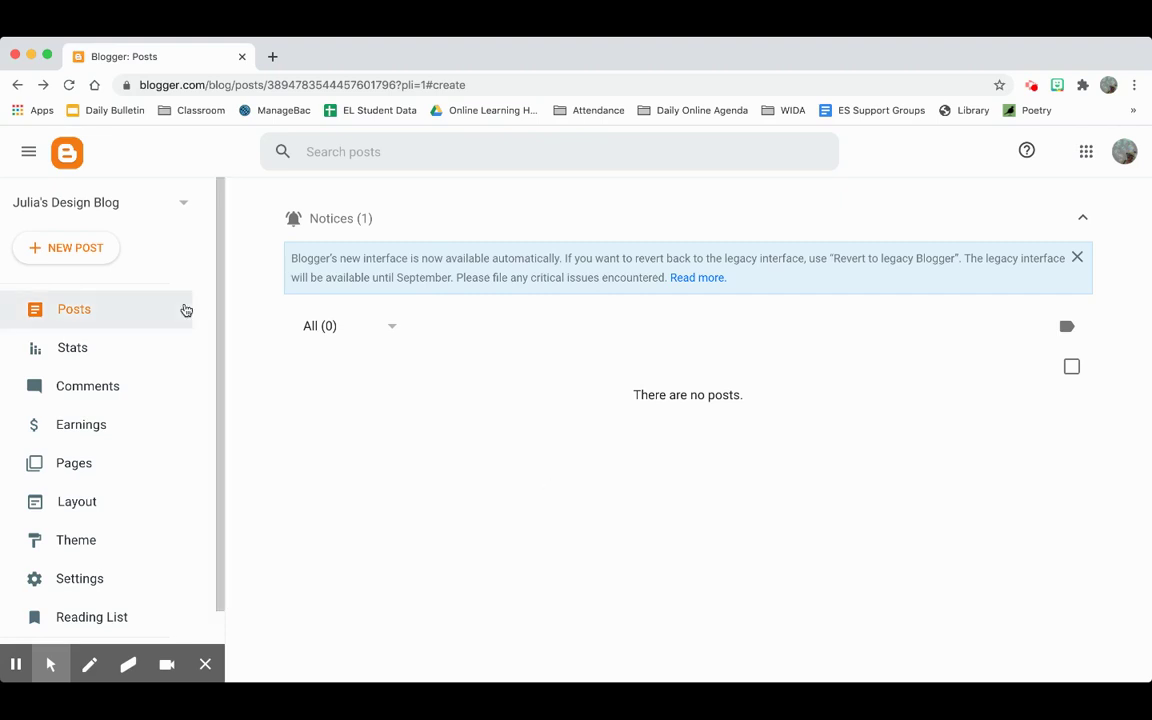
# Step: Start a new post titled "Introduction" and put the cursor in its empty body
pyautogui.click(60, 249)
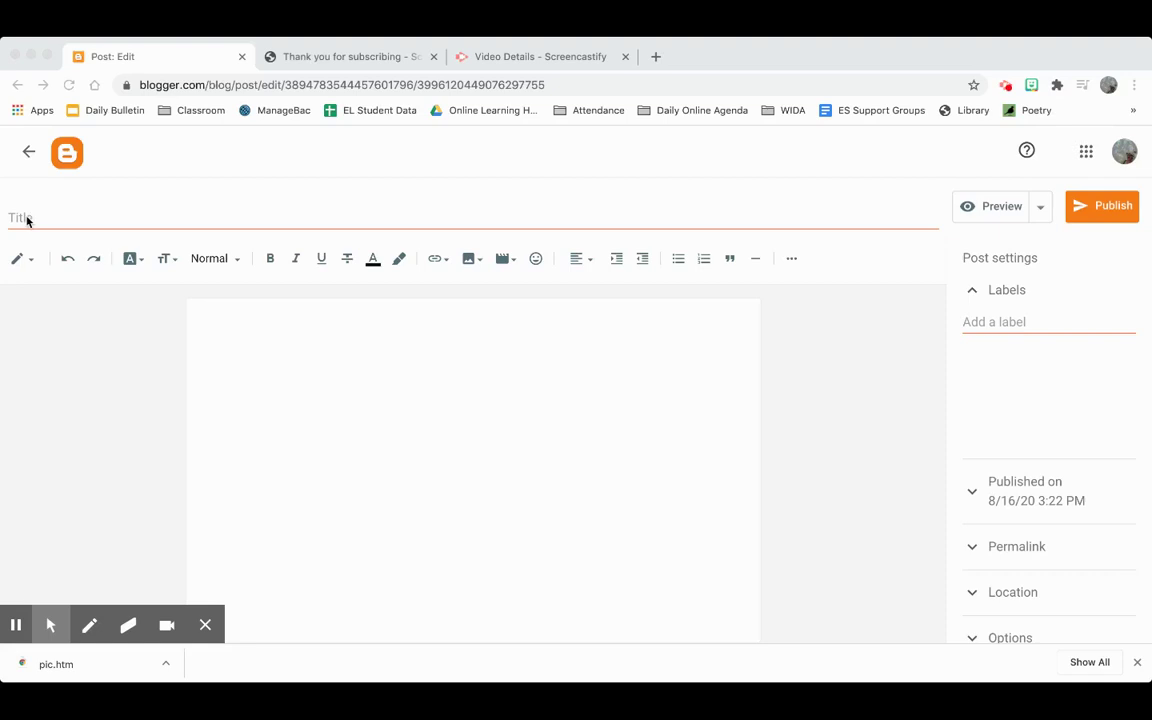
pyautogui.click(41, 219)
pyautogui.write('Int')
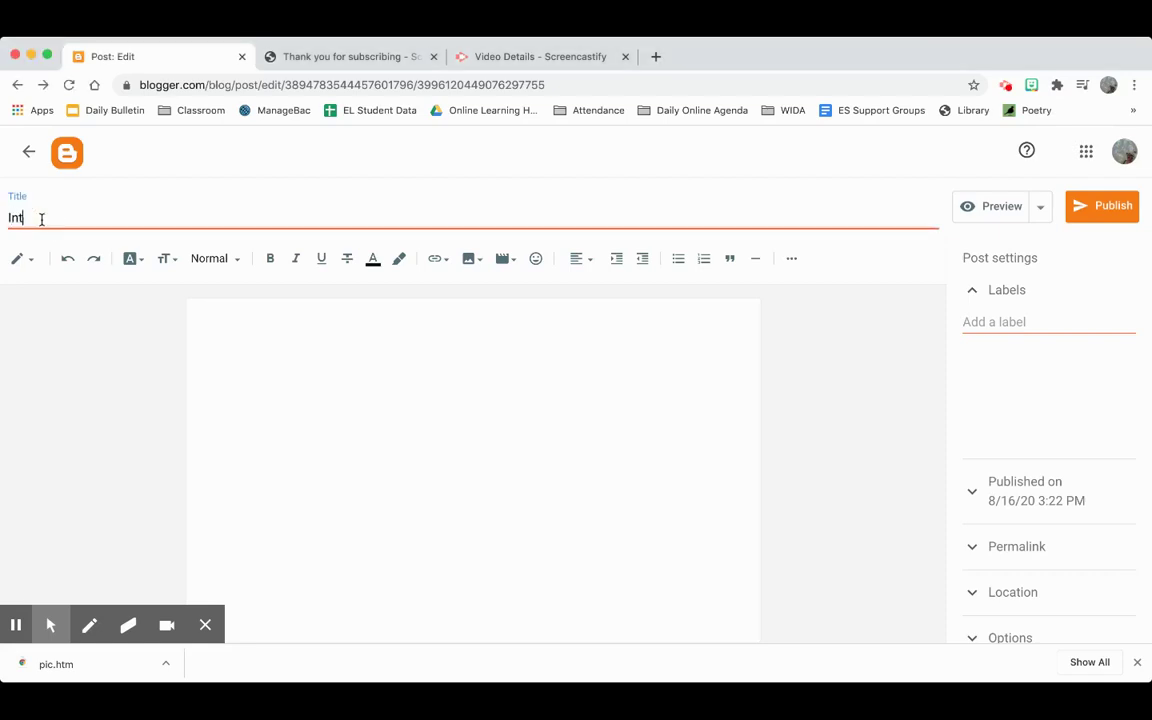
pyautogui.write('roduction')
pyautogui.click(298, 369)
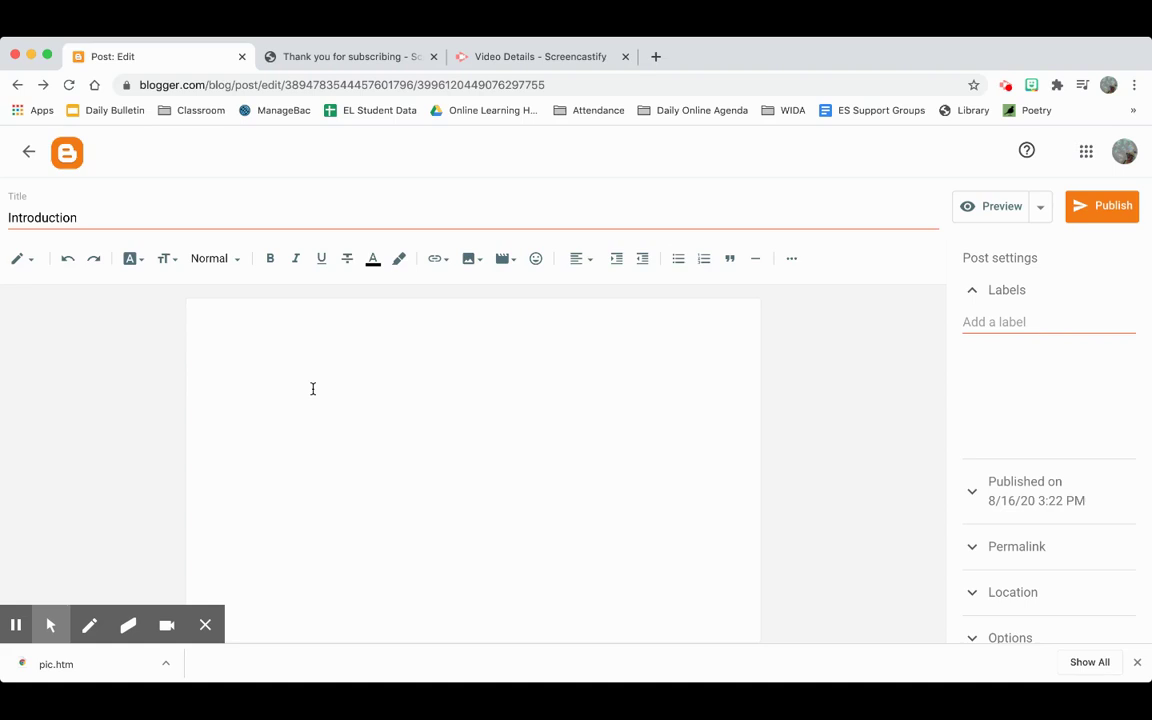
# Step: Type the opening sentences giving the author's name and job as a teacher at FIS
pyautogui.write('H')
pyautogui.write('i! My Na')
pyautogui.press('BackSpace')
pyautogui.press('BackSpace')
pyautogui.write('name is ')
pyautogui.write('Miss Ta')
pyautogui.press('BackSpace')
pyautogui.press('BackSpace')
pyautogui.press('BackSpace')
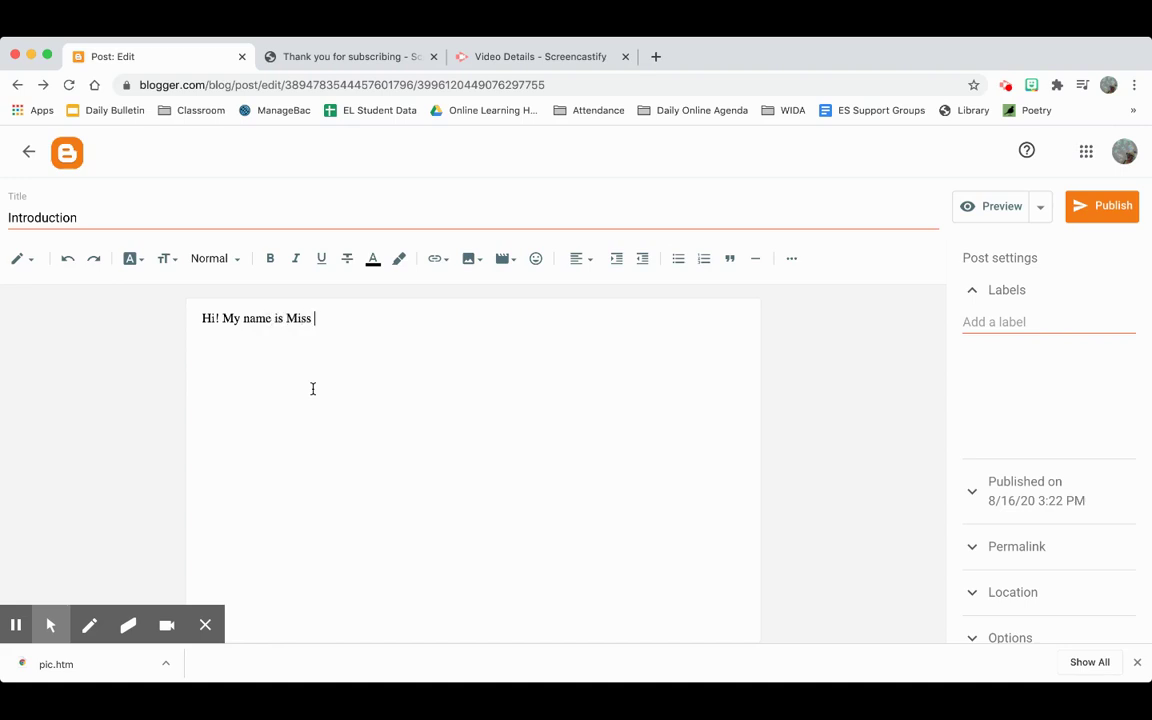
pyautogui.write('Tachibana, and I am')
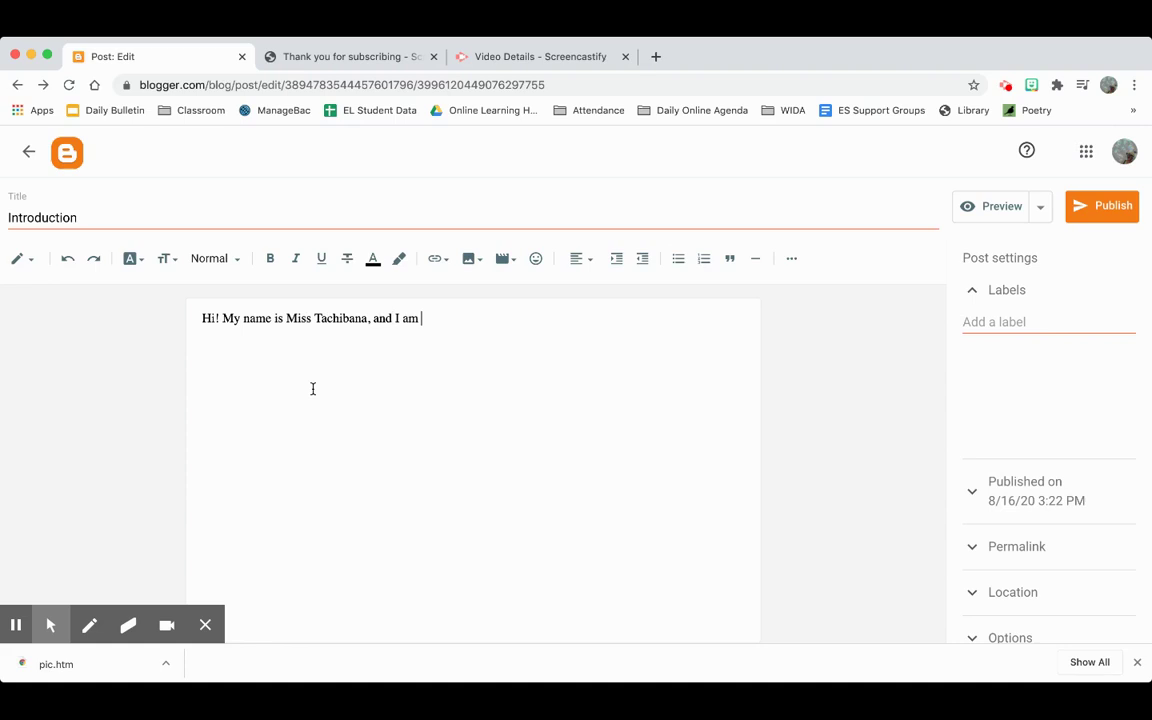
pyautogui.write(' a teacher at F')
pyautogui.write('IS>')
pyautogui.press('BackSpace')
pyautogui.write('. I ')
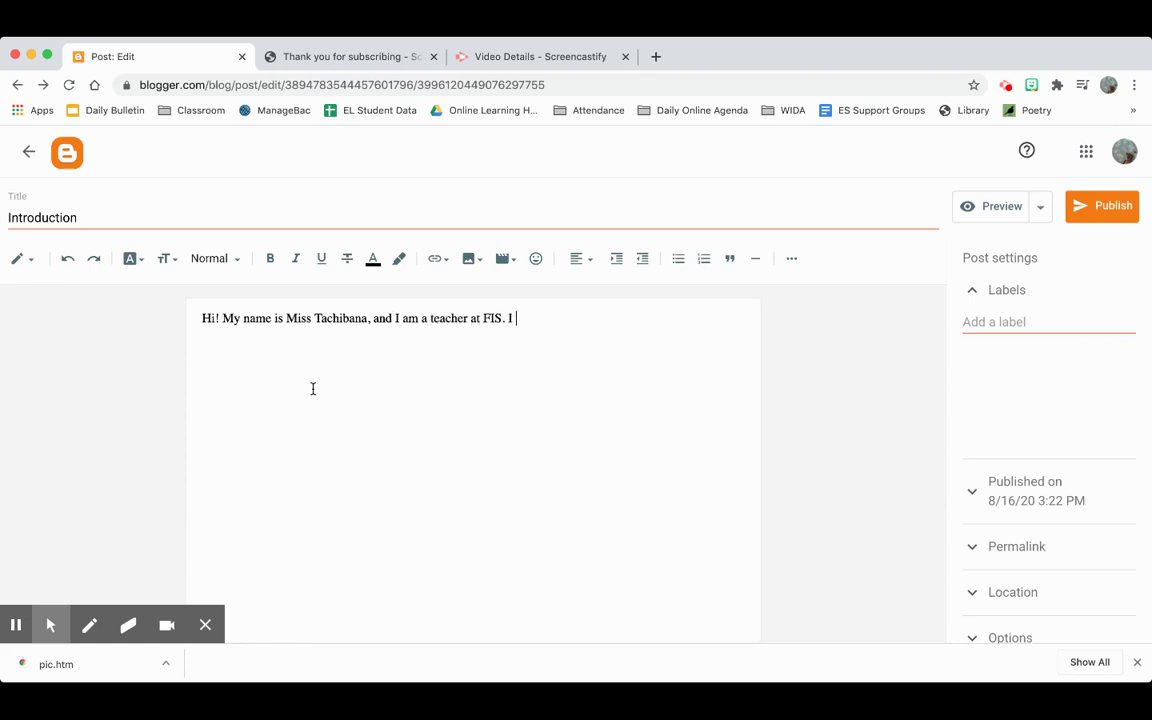
pyautogui.write('love ')
pyautogui.write('mk')
pyautogui.write('ak')
# Step: Add hobbies (crochet figures, t-shirt designs, cooking, dancing), ending "I hope you'll enjoy reading my blog!"
pyautogui.press('BackSpace')
pyautogui.press('BackSpace')
pyautogui.press('BackSpace')
pyautogui.write('aking littl')
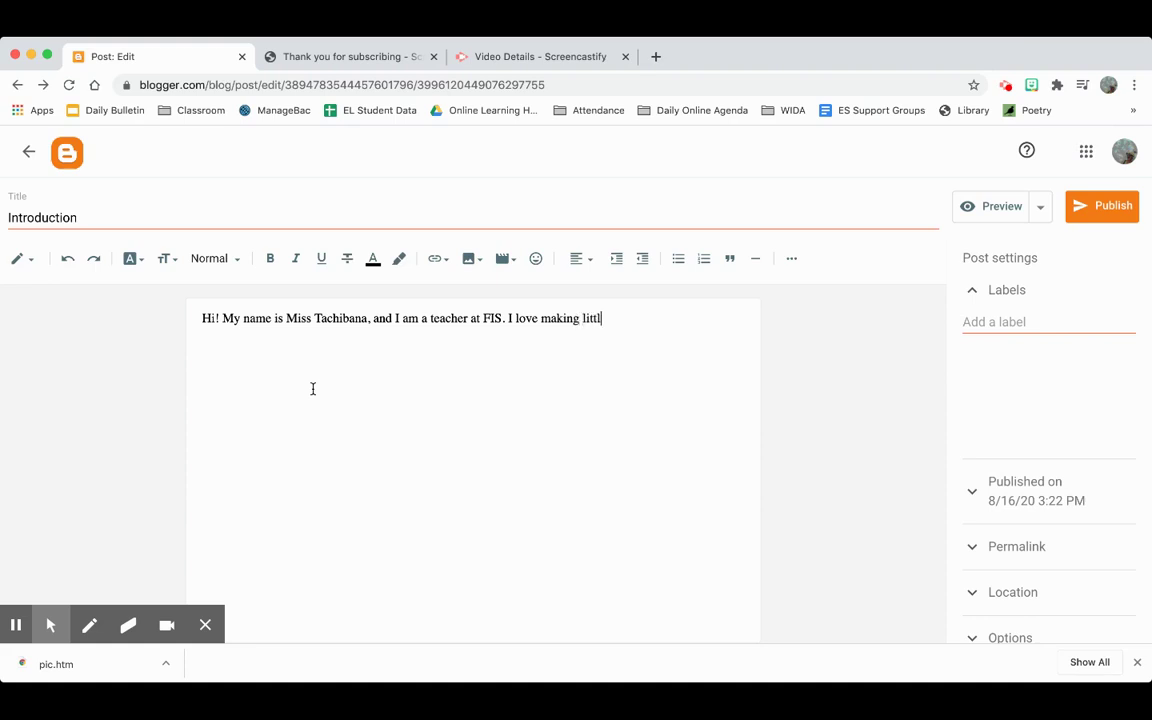
pyautogui.write('e figures with cro')
pyautogui.write('chet,')
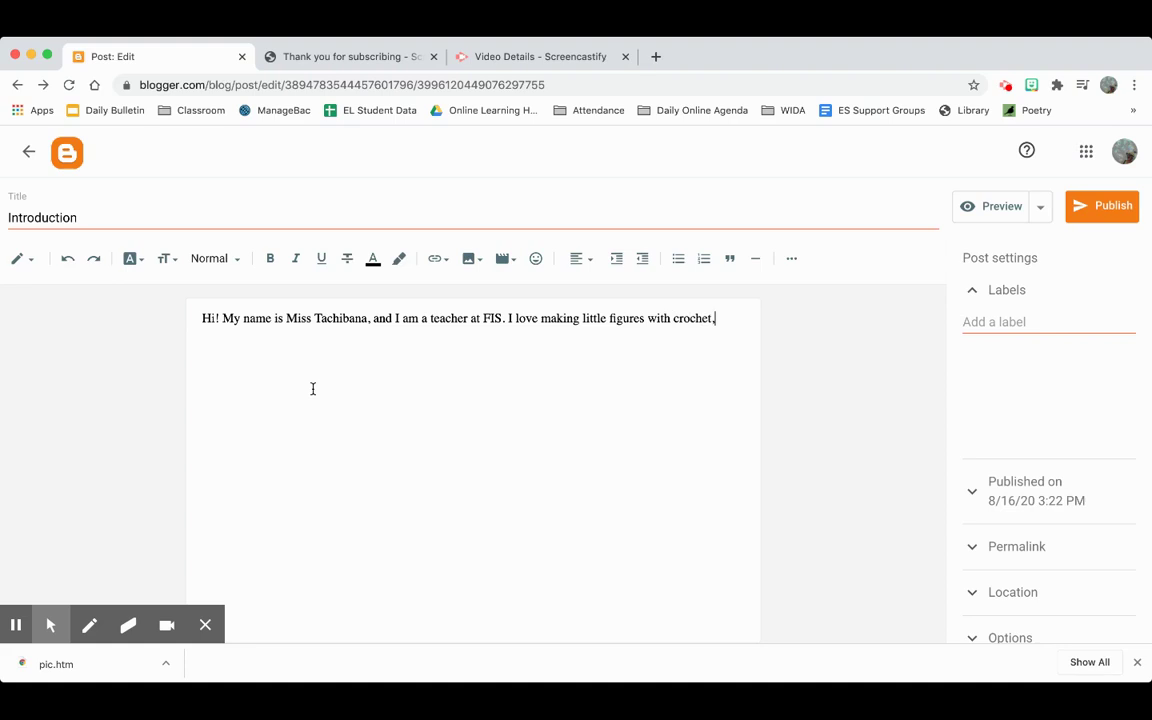
pyautogui.write(' and I')
pyautogui.write(' also like de')
pyautogui.write('signing funny t')
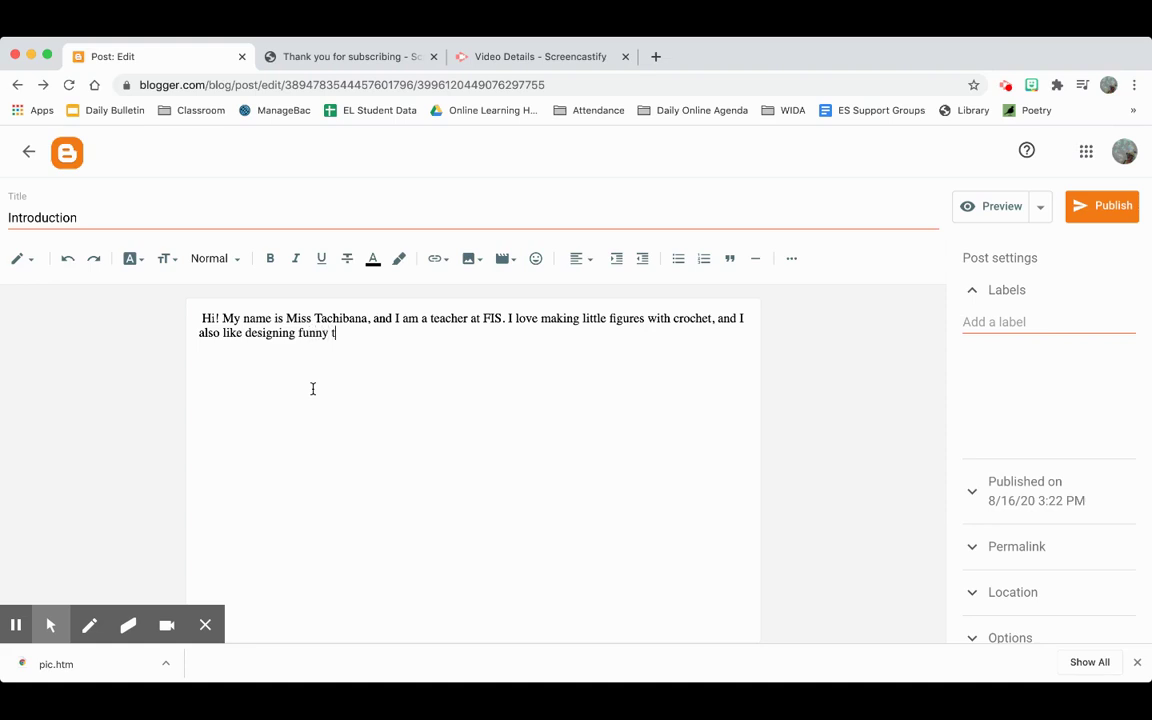
pyautogui.write('shirts. In my f')
pyautogui.write('ree time I also like ')
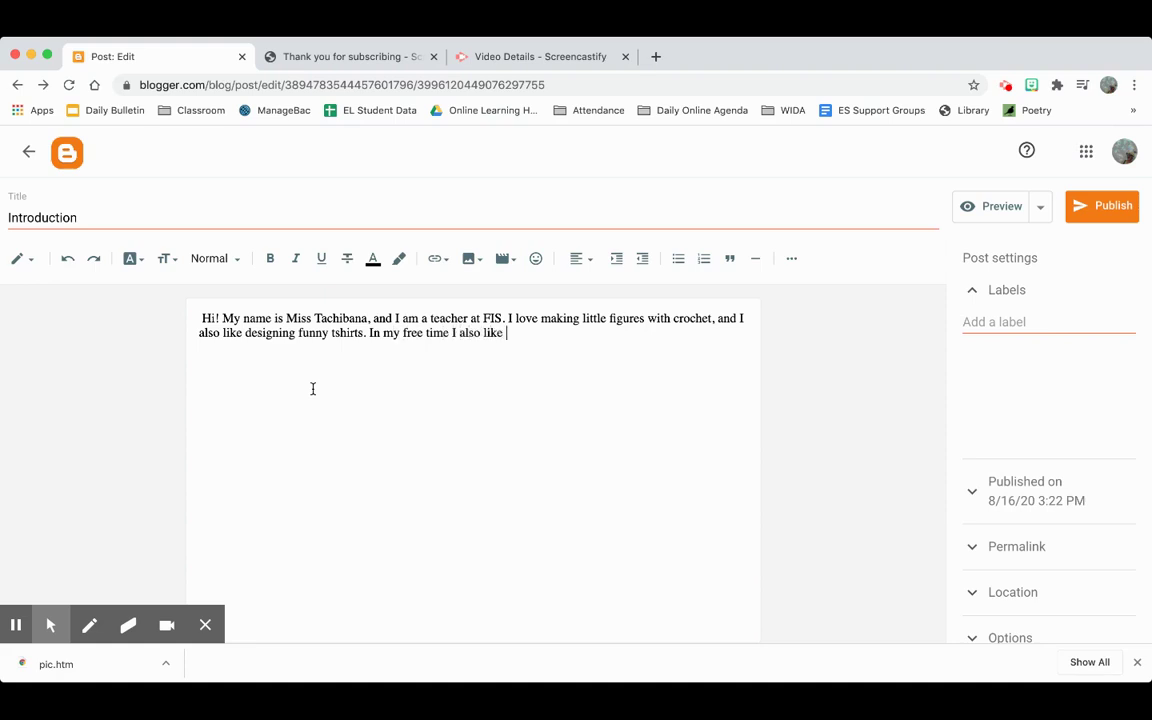
pyautogui.write('to cook and d')
pyautogui.write('ance. I')
pyautogui.write("hope you'l")
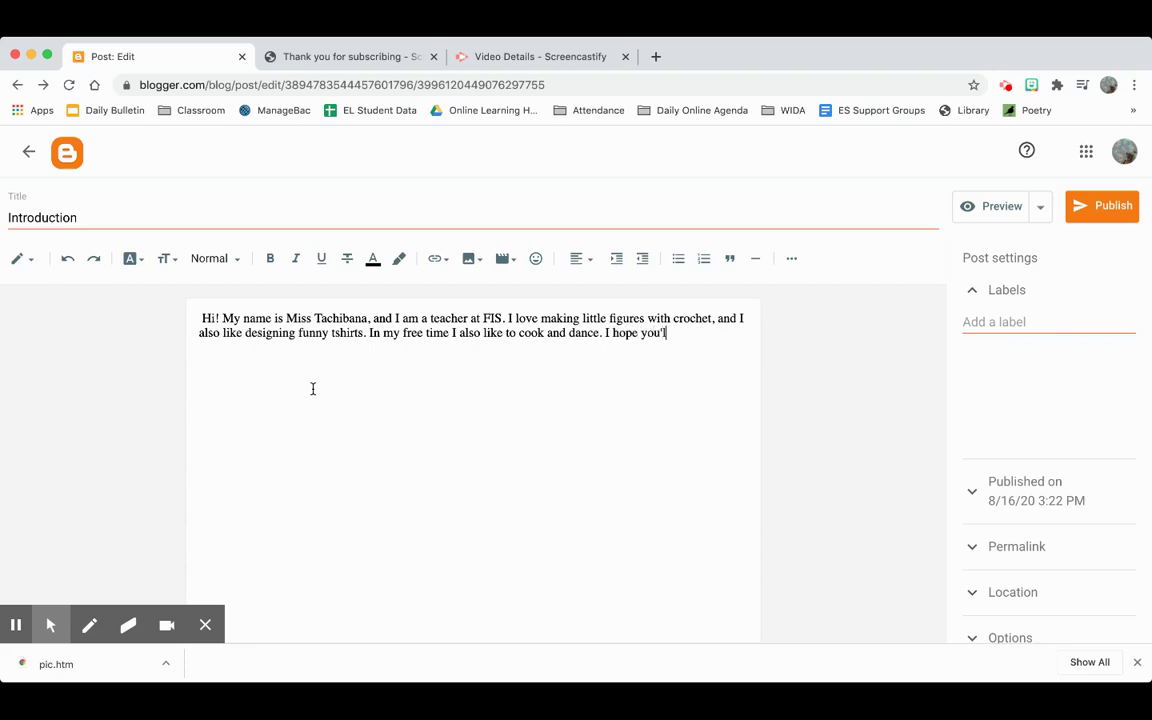
pyautogui.write('l enjoy reading m')
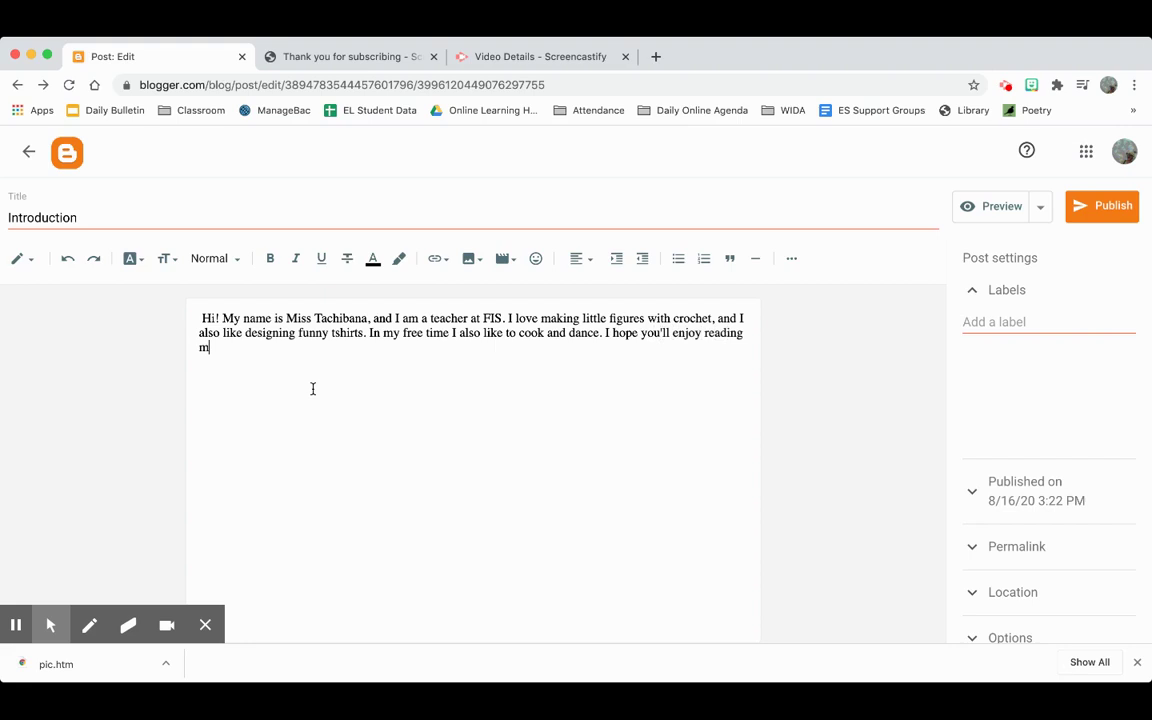
pyautogui.write('y blog!')
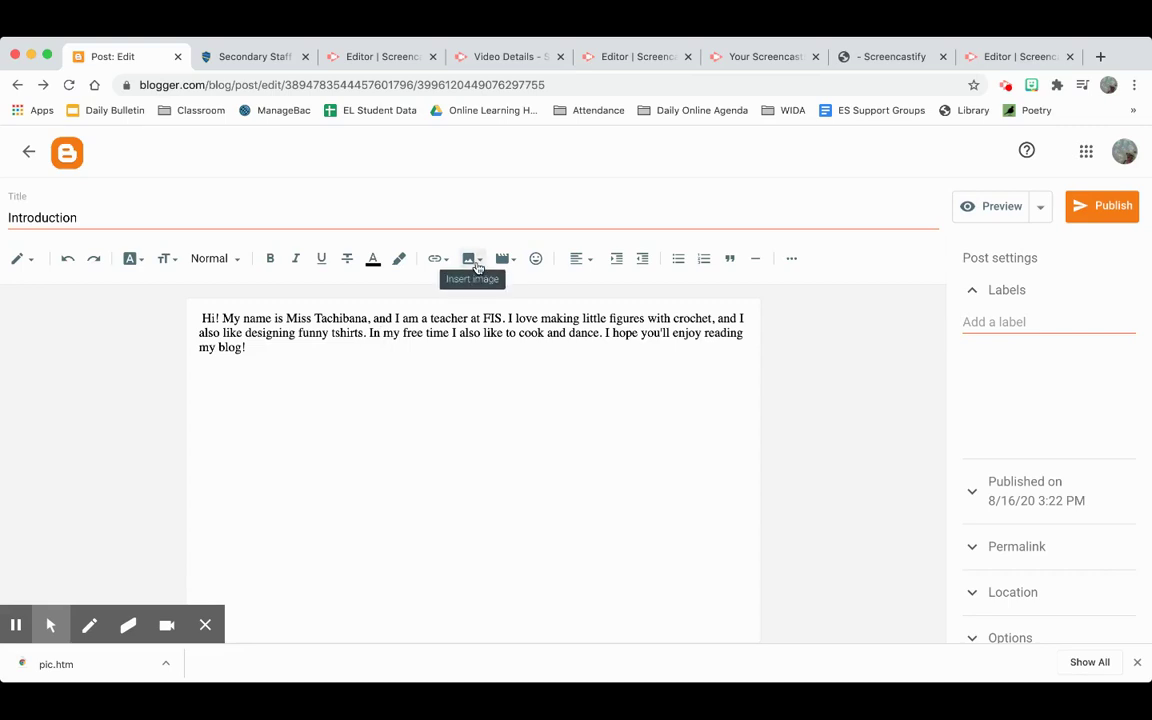
# Step: Upload the portrait photo from the computer and insert it below the paragraph
pyautogui.click(477, 264)
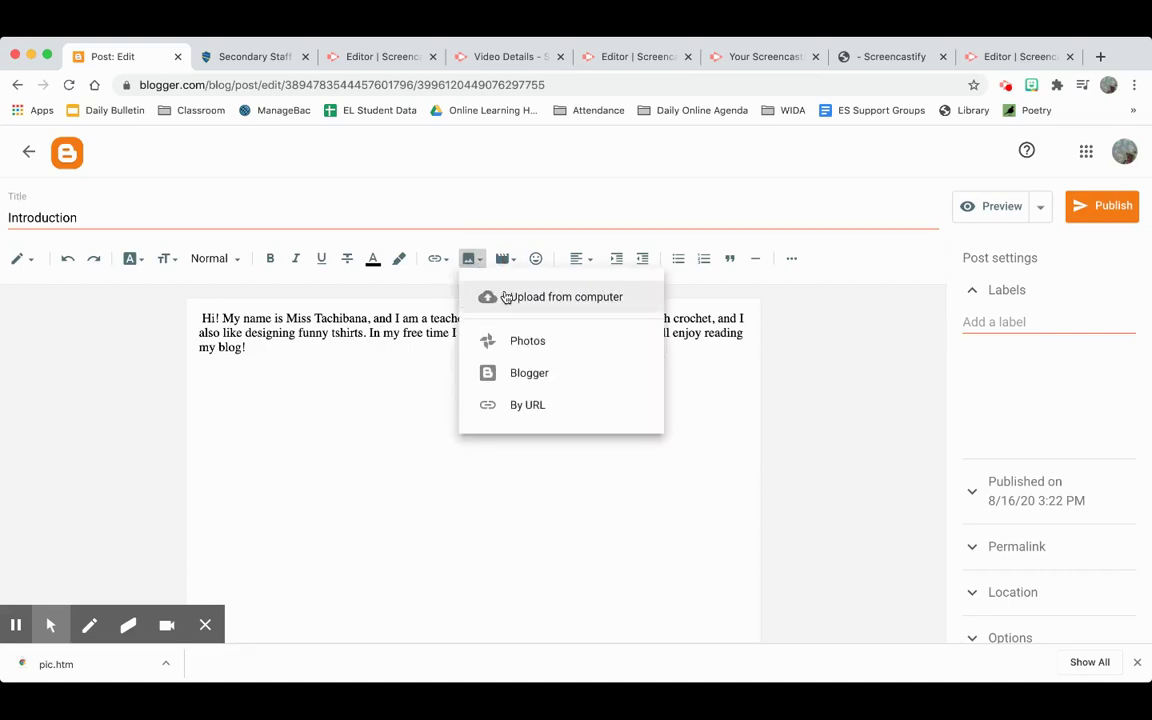
pyautogui.click(622, 302)
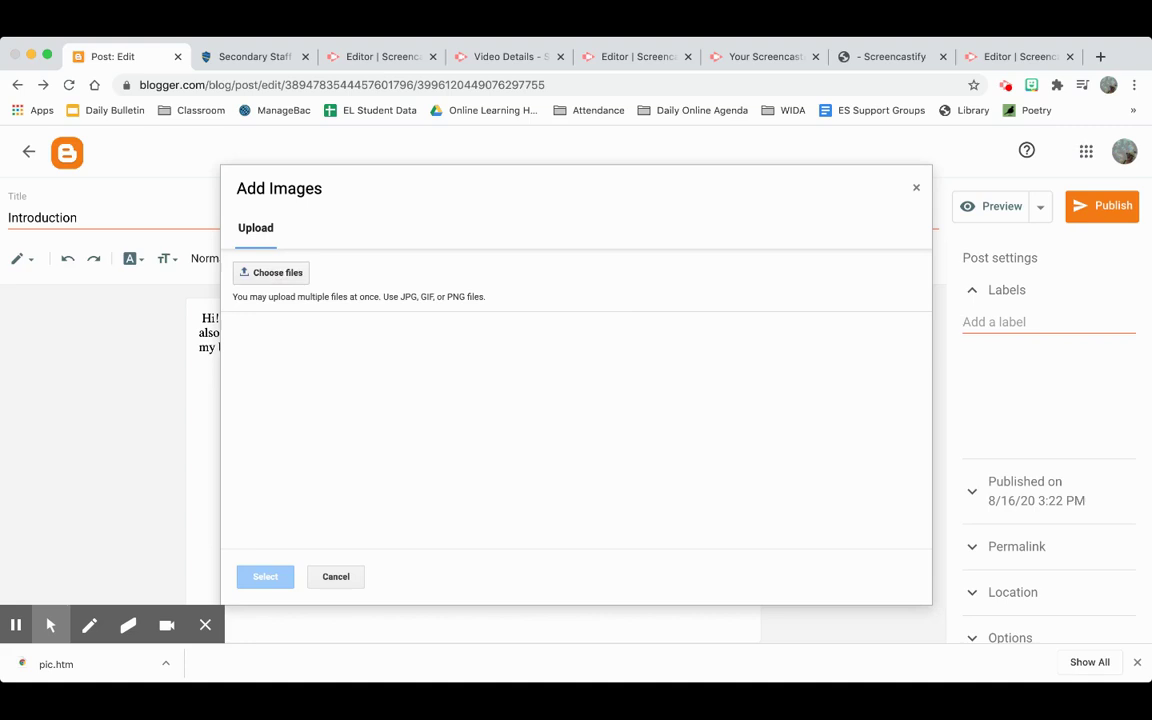
pyautogui.click(280, 273)
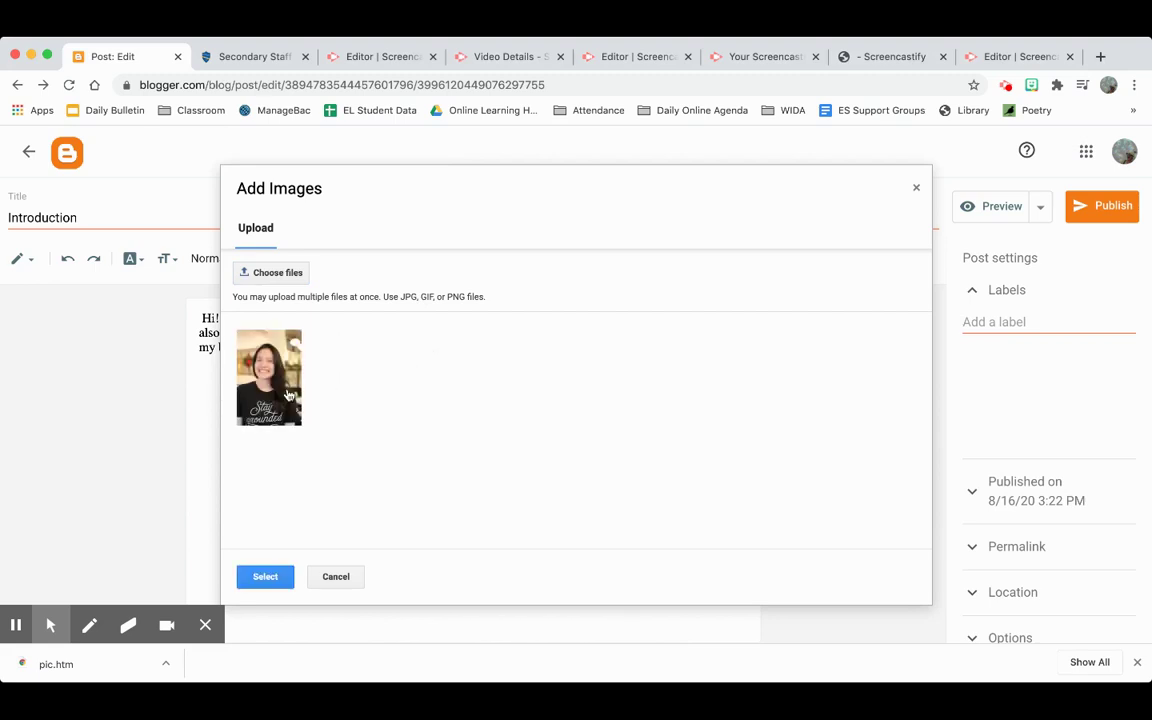
pyautogui.click(238, 336)
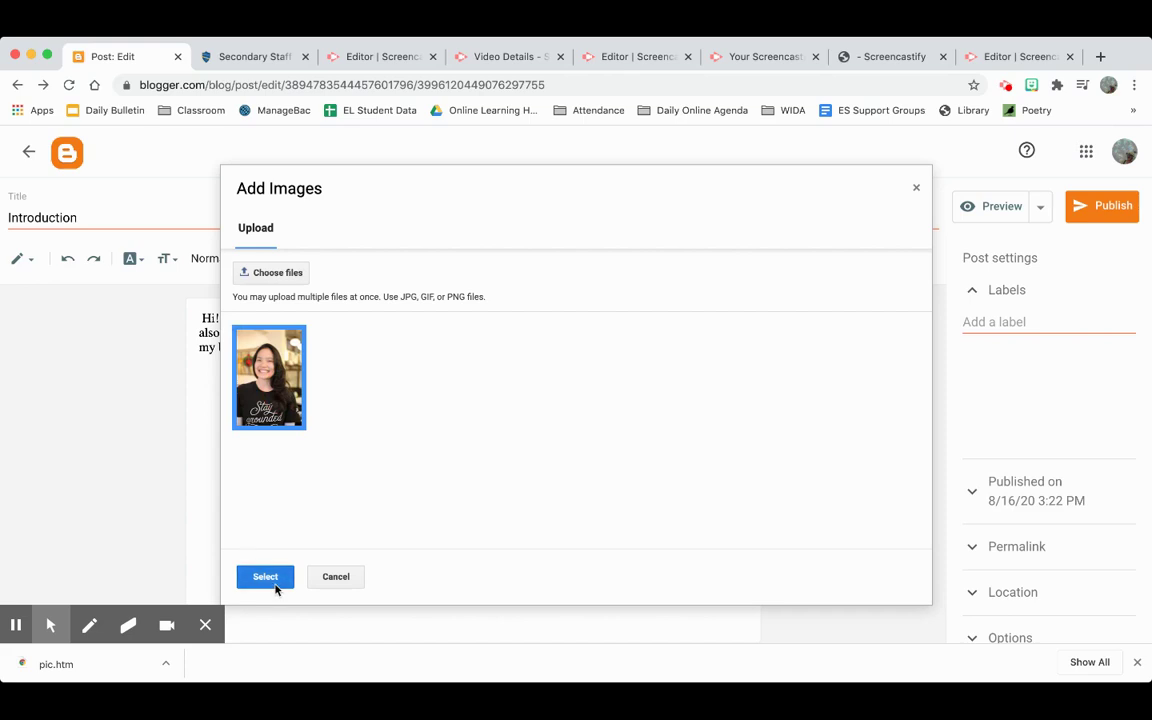
pyautogui.click(275, 585)
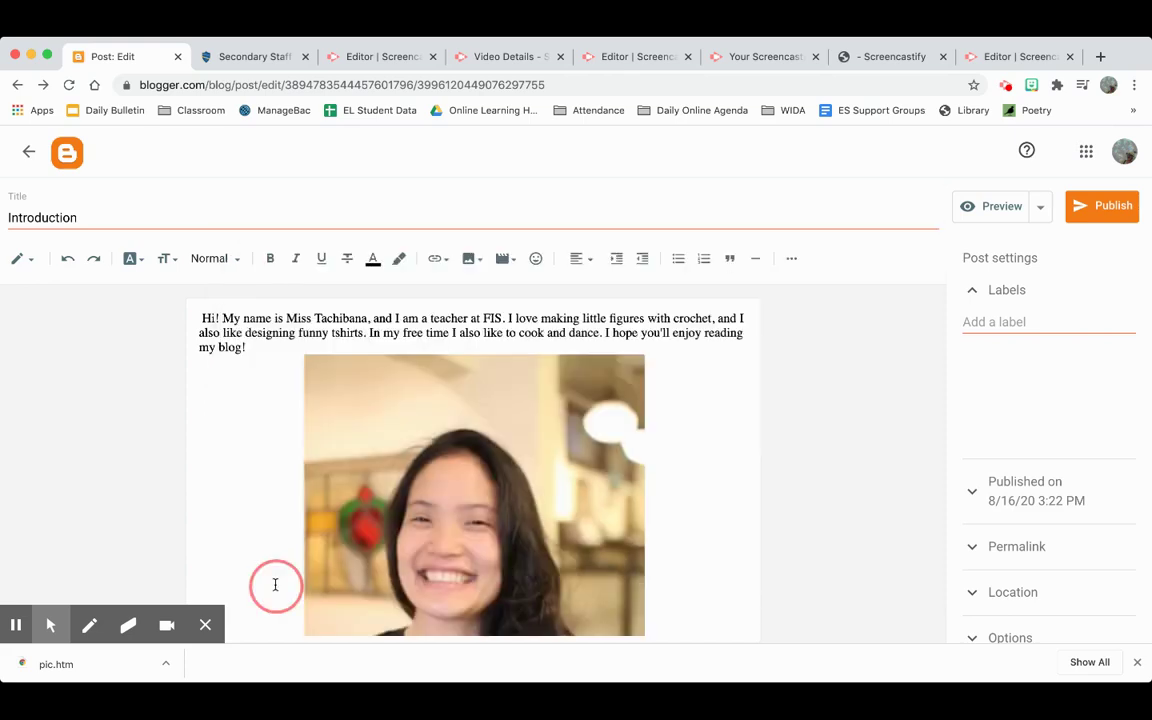
# Step: Scroll through the post and select the inserted photo
pyautogui.scroll(-2, 466, 540)
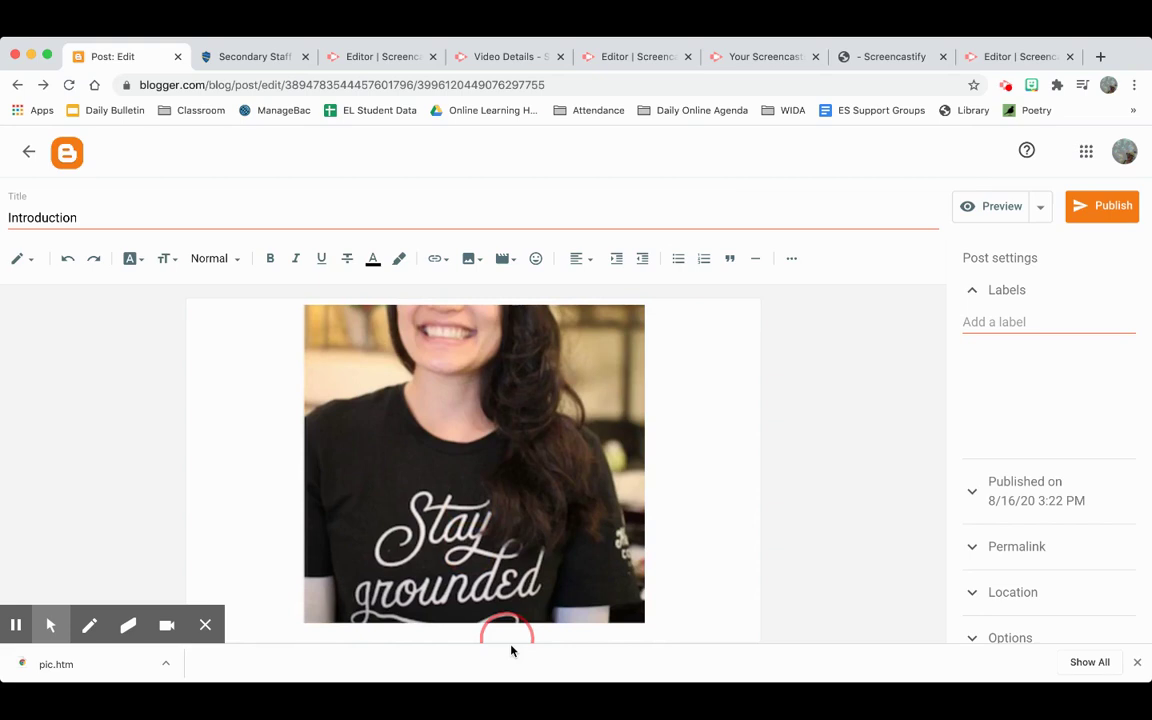
pyautogui.scroll(5, 509, 442)
pyautogui.click(368, 446)
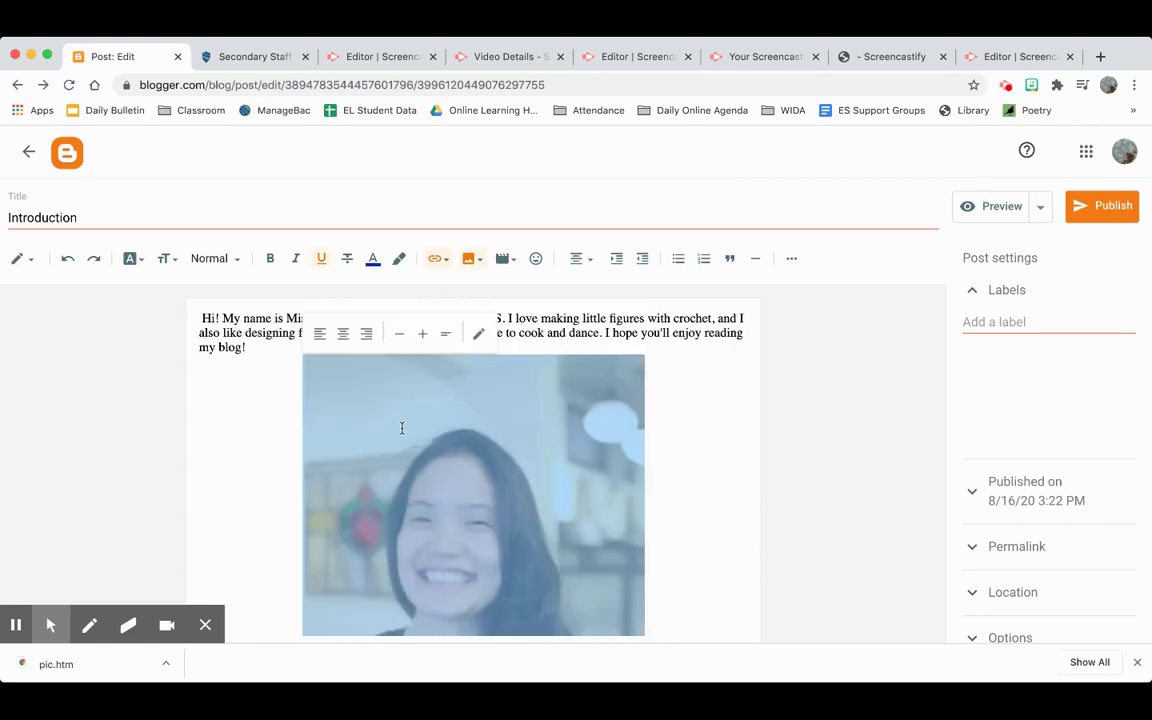
pyautogui.scroll(-1, 402, 428)
pyautogui.scroll(-3, 403, 425)
pyautogui.scroll(2, 404, 422)
pyautogui.scroll(2, 405, 418)
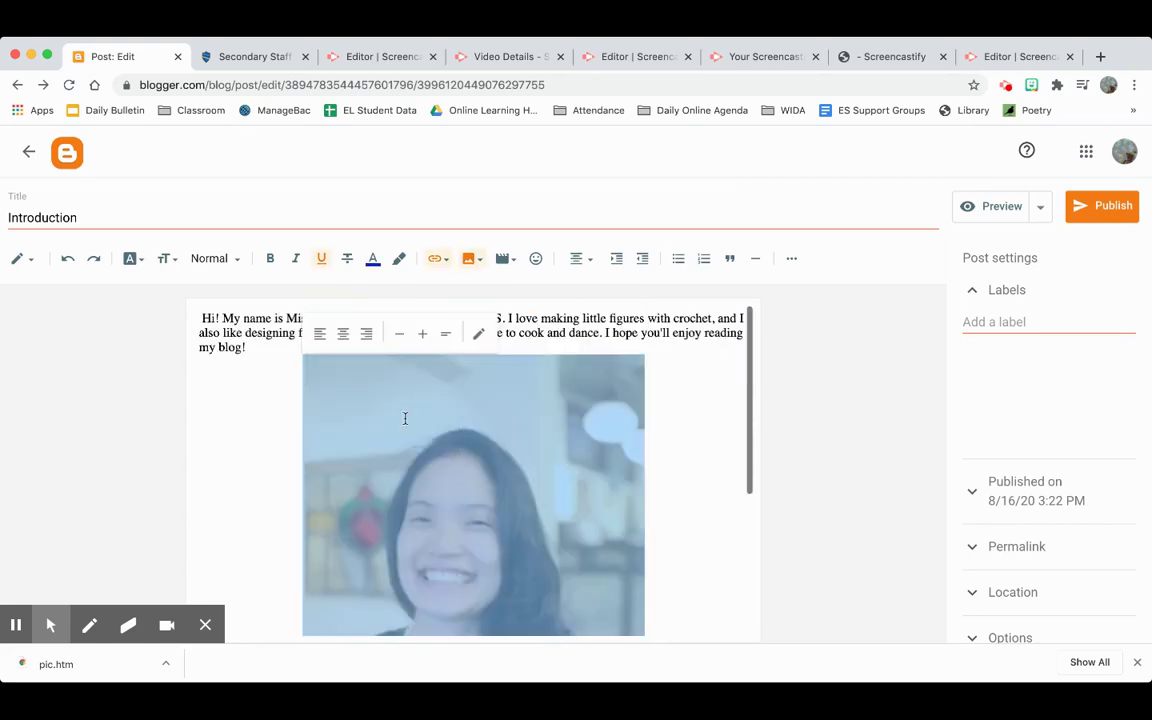
pyautogui.scroll(-1, 338, 405)
pyautogui.scroll(-3, 443, 546)
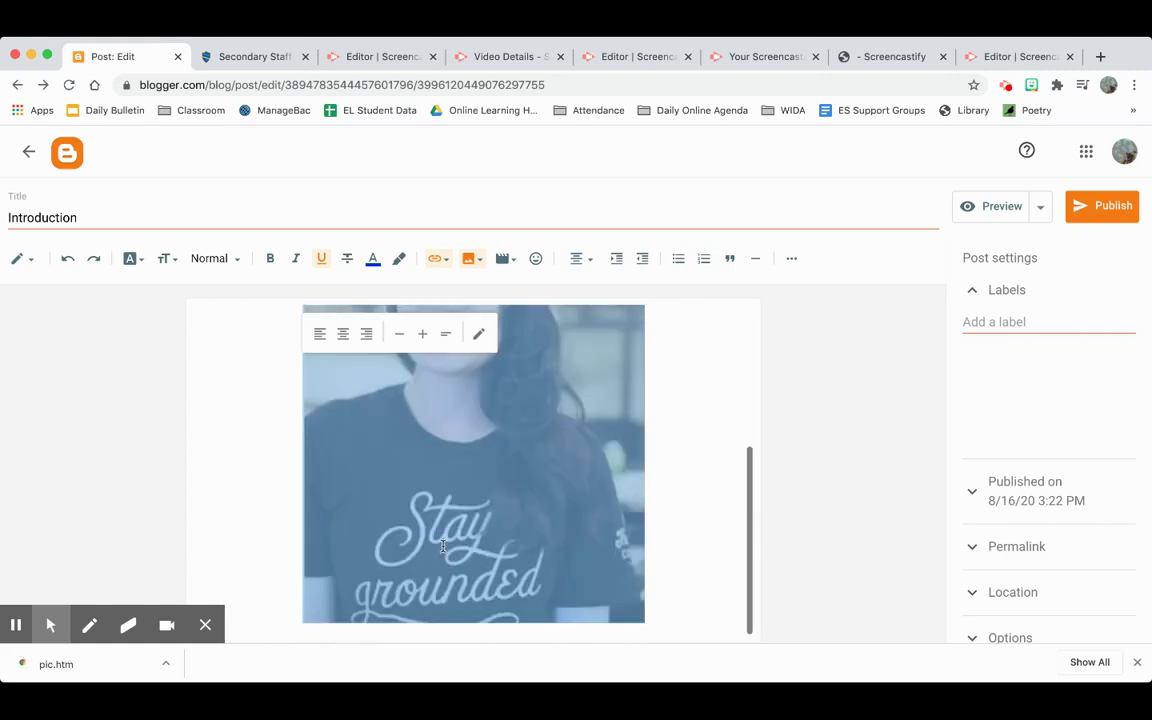
# Step: Change the photo's size to Medium in Edit Image and apply it
pyautogui.click(479, 336)
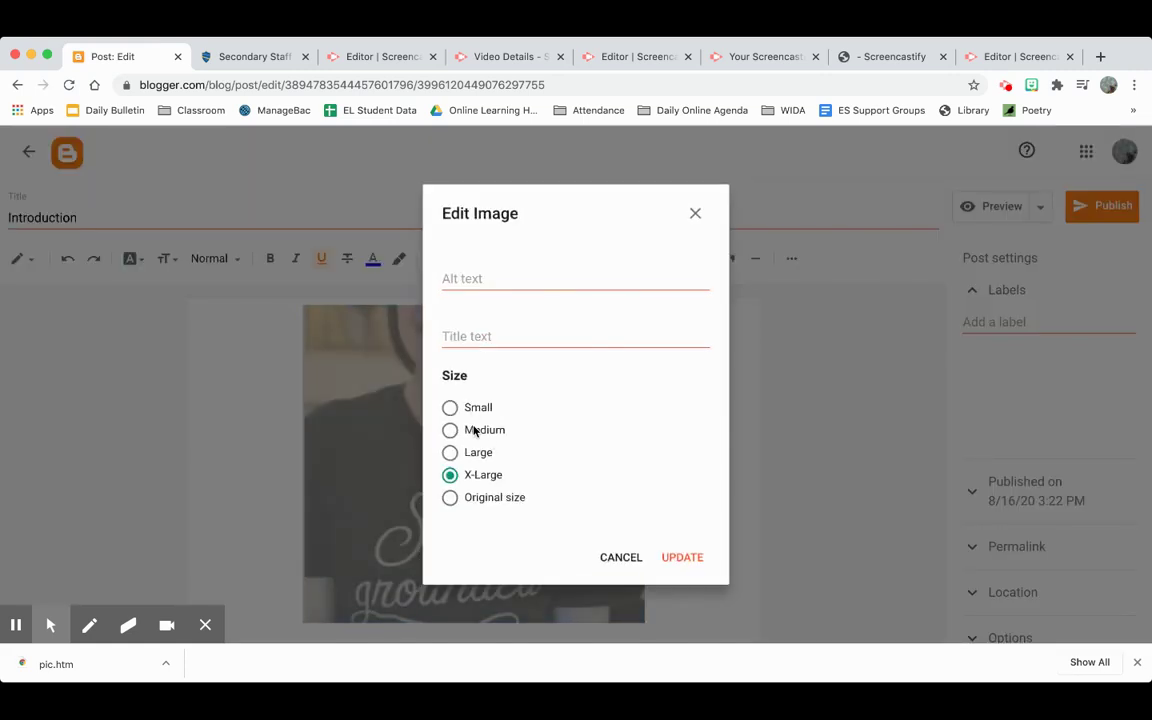
pyautogui.click(474, 432)
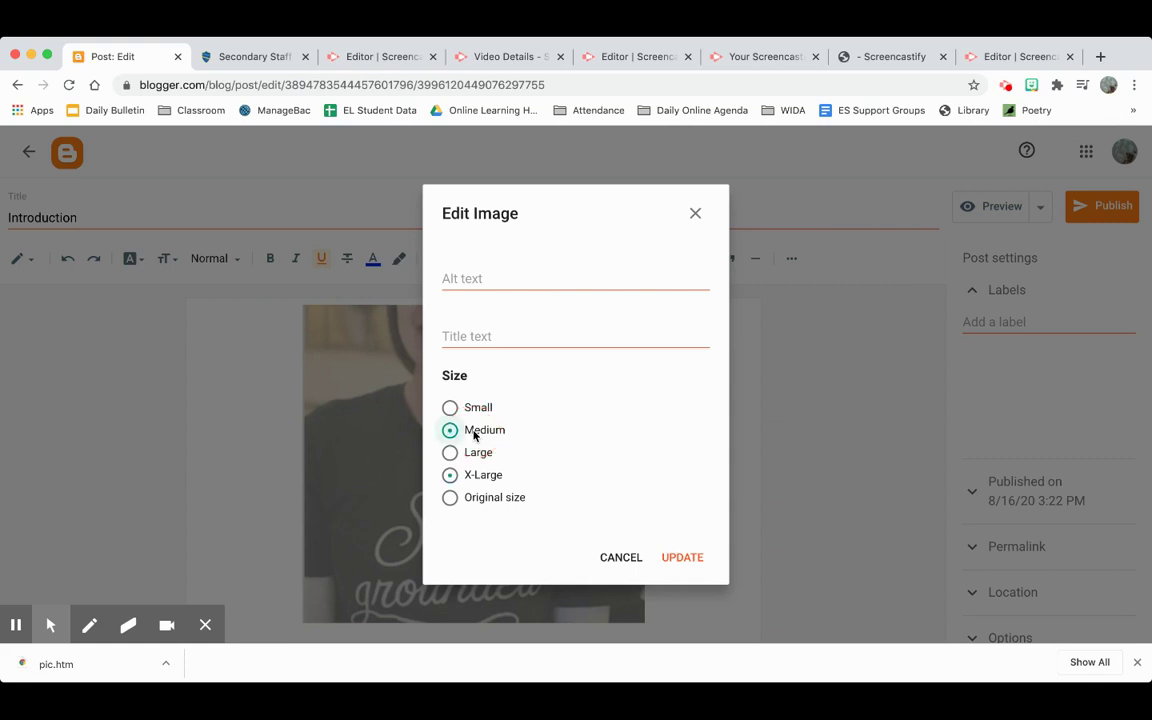
pyautogui.click(679, 558)
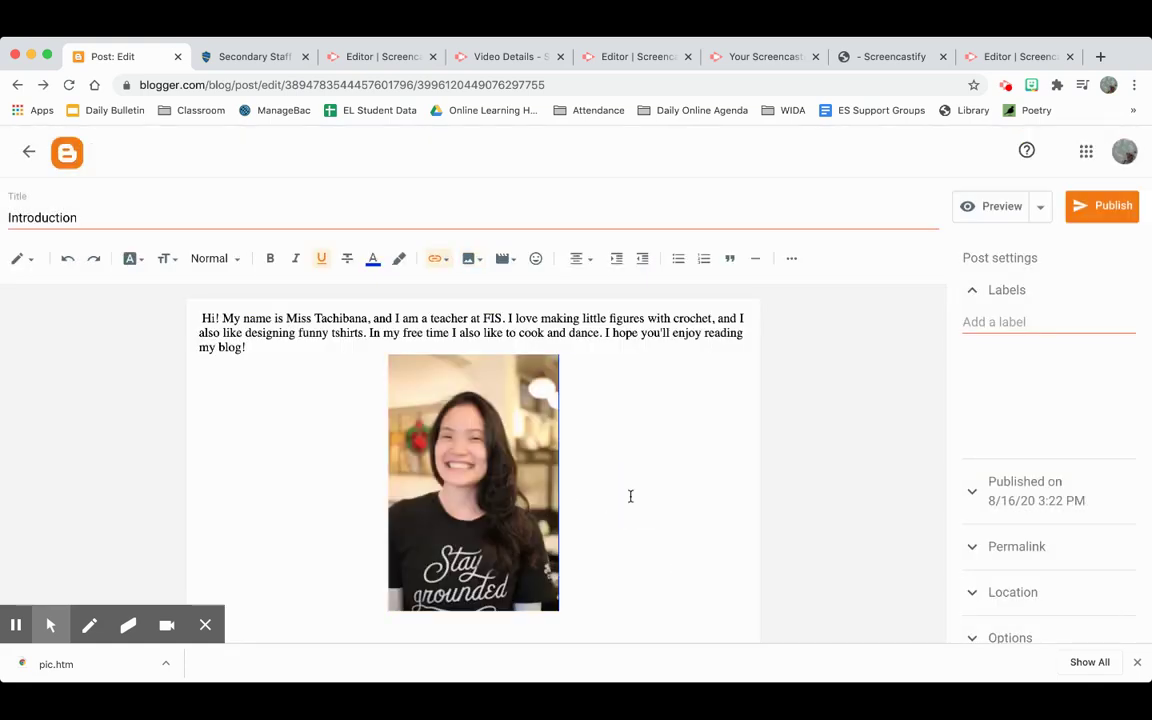
pyautogui.click(514, 463)
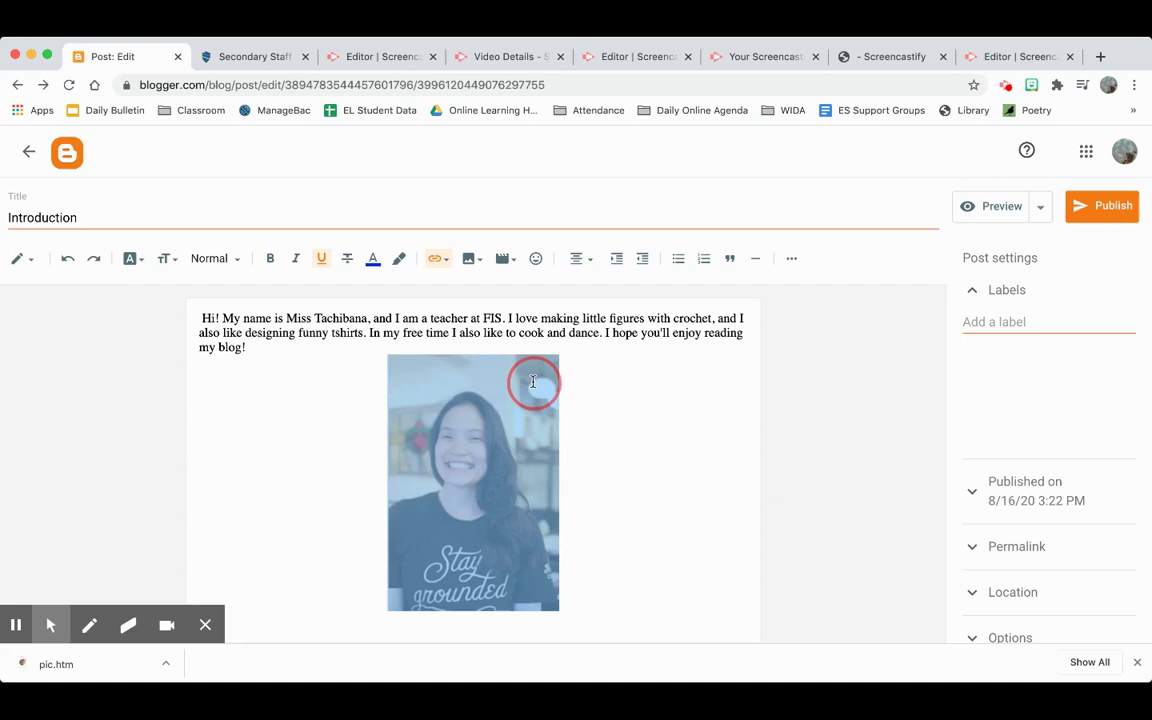
pyautogui.click(568, 333)
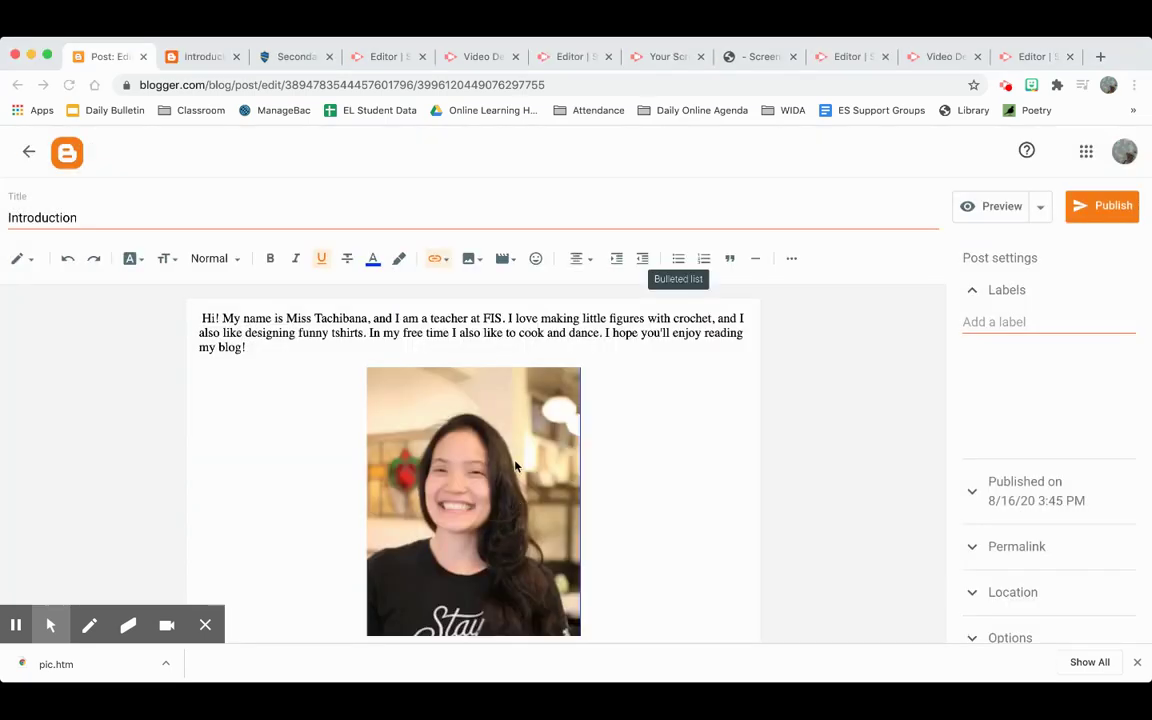
# Step: Shrink the photo to a smaller size with the image toolbar's −/+ buttons
pyautogui.click(509, 396)
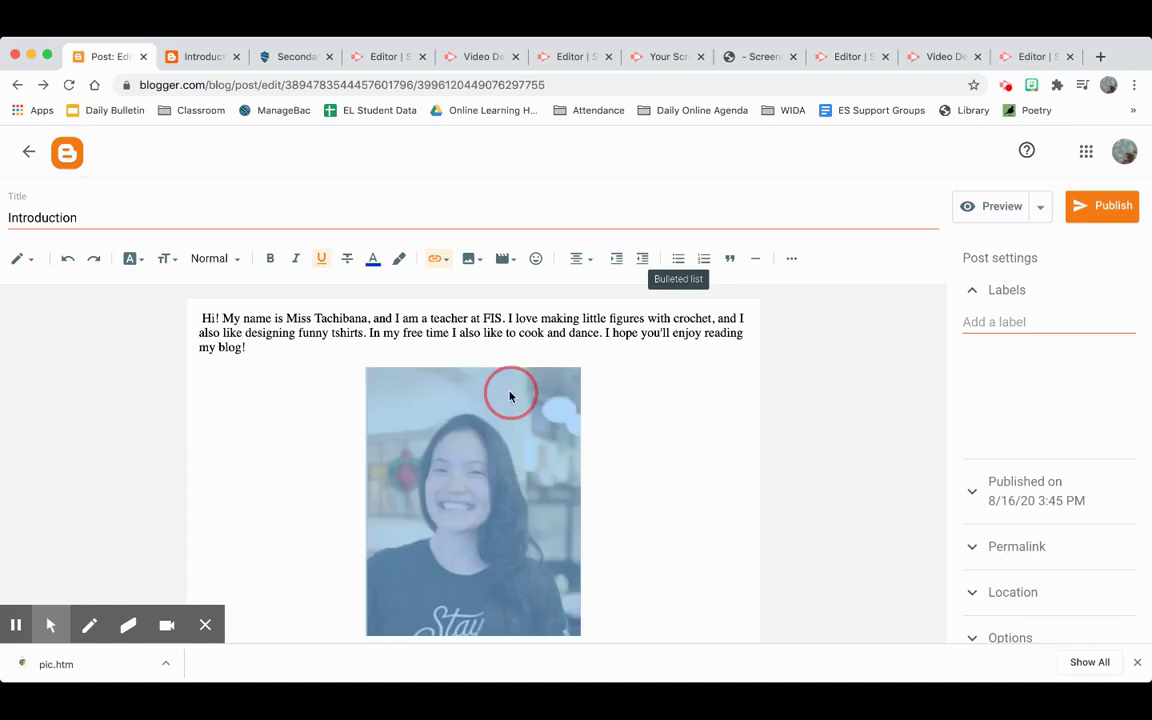
pyautogui.click(455, 393)
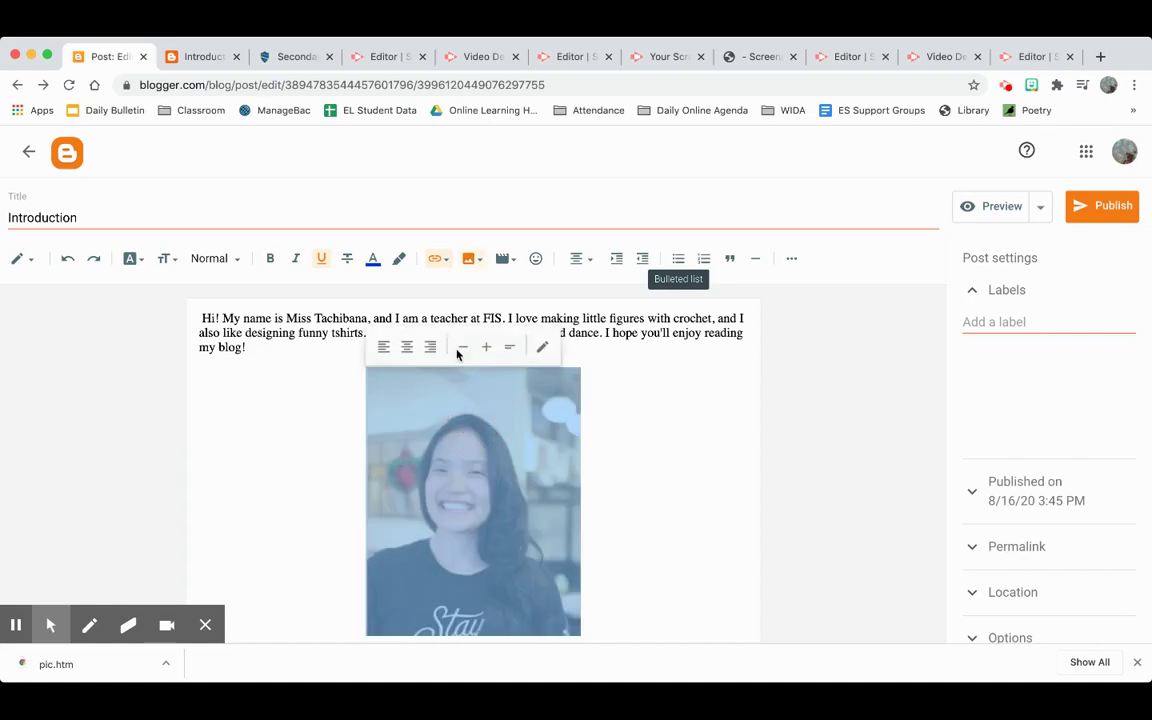
pyautogui.click(487, 347)
pyautogui.click(487, 347)
pyautogui.click(463, 347)
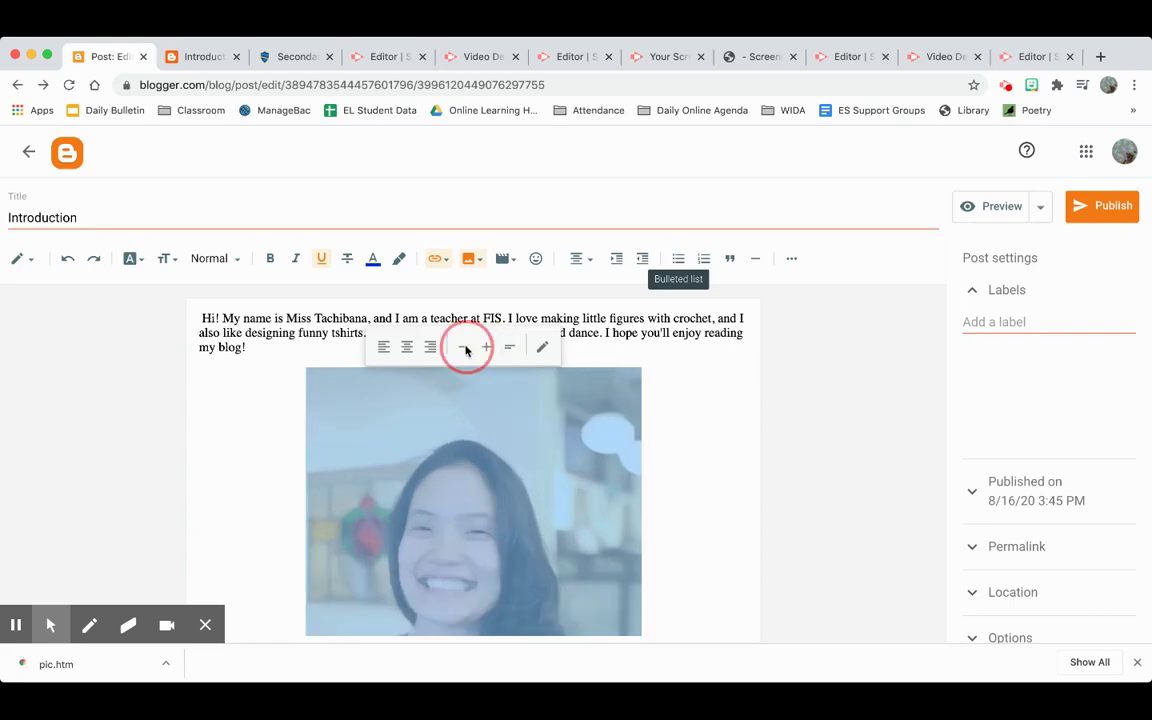
# Step: Centre the photo under the paragraph and add an empty caption line beneath it
pyautogui.click(382, 349)
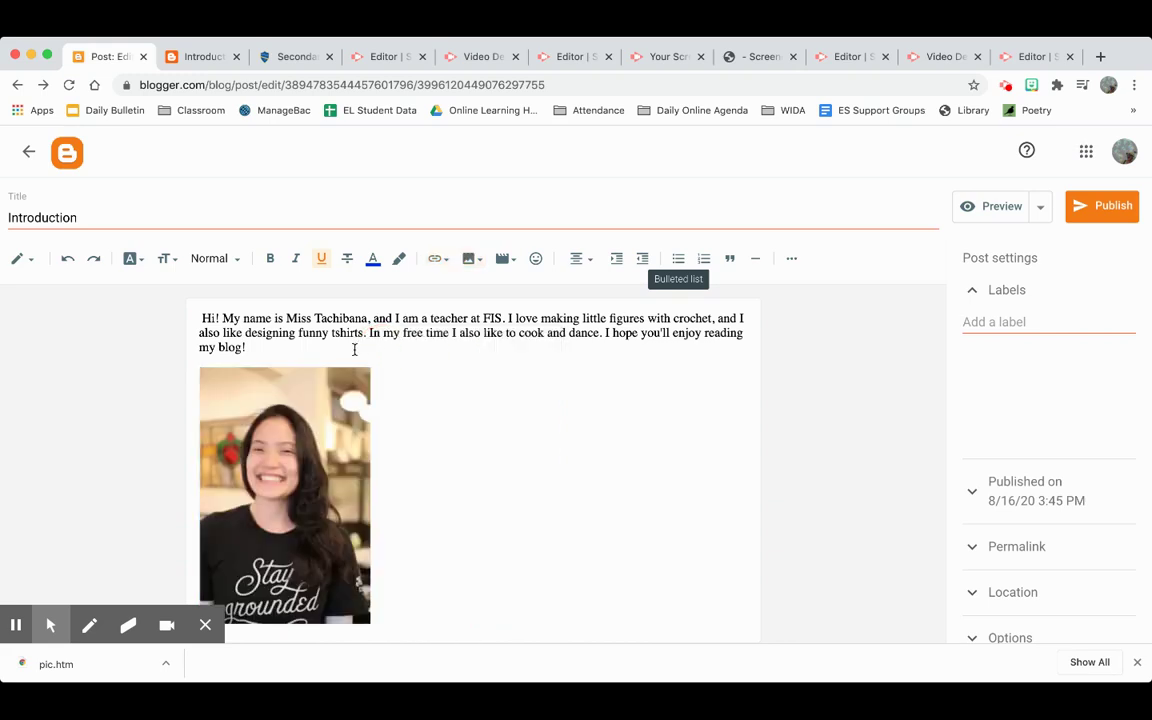
pyautogui.click(302, 388)
pyautogui.click(242, 342)
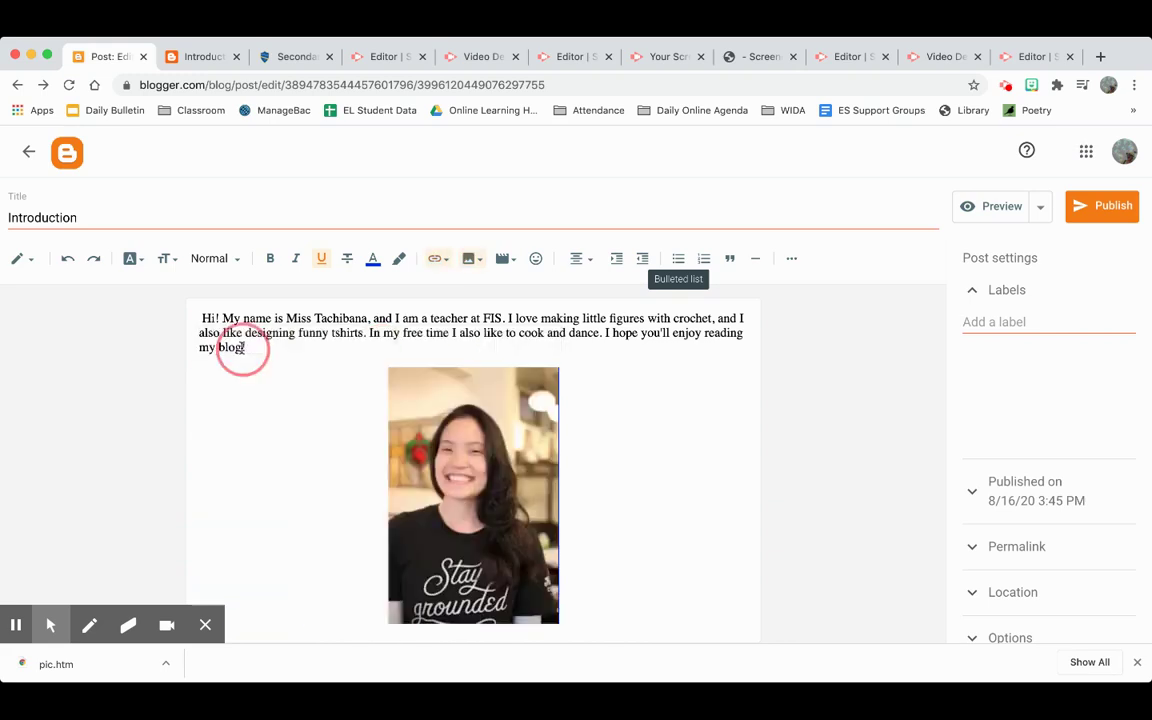
pyautogui.click(400, 435)
pyautogui.click(447, 343)
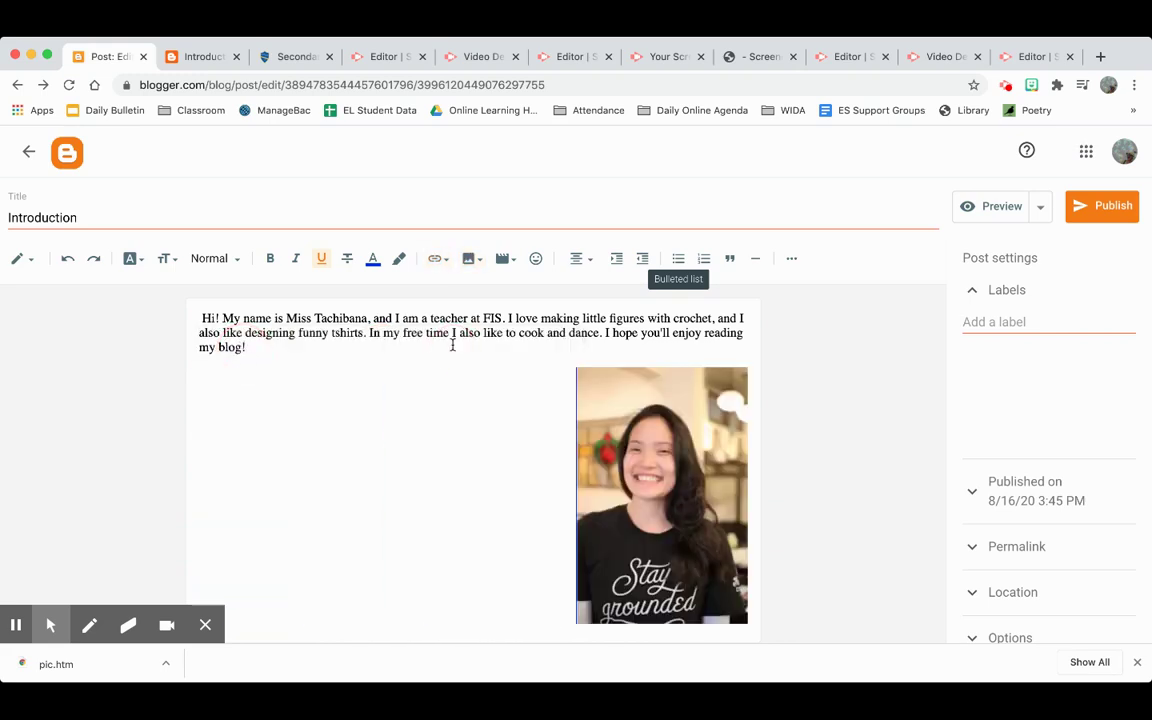
pyautogui.click(590, 398)
pyautogui.click(615, 345)
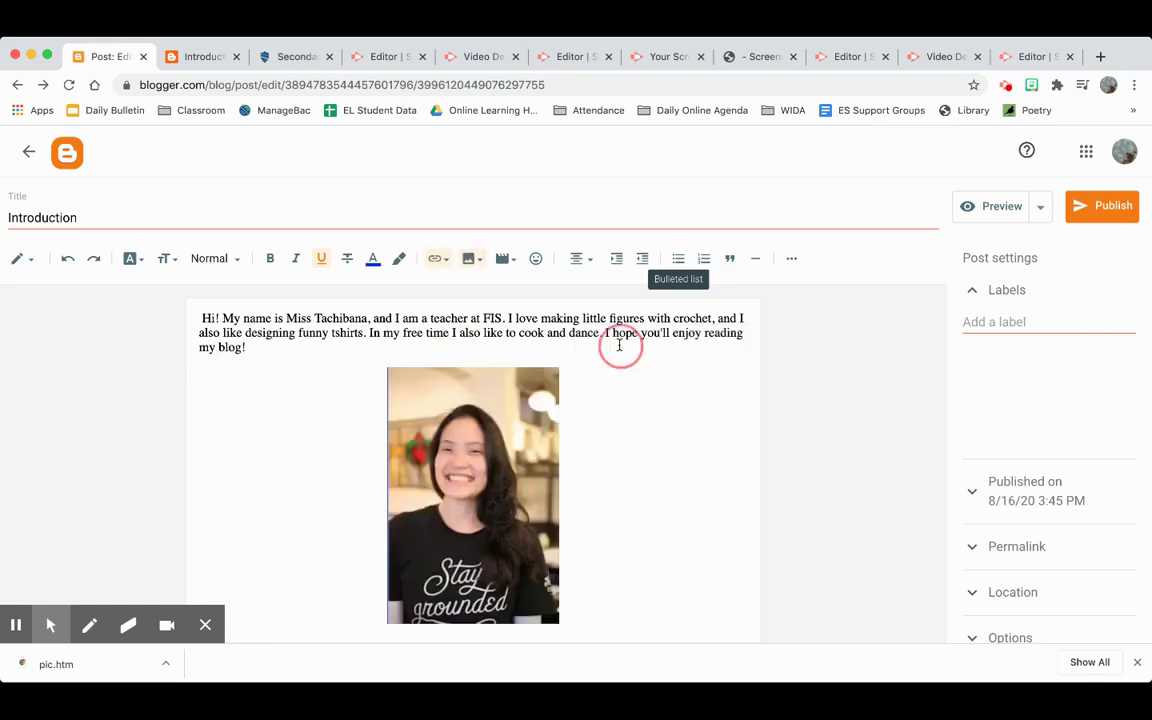
pyautogui.click(408, 390)
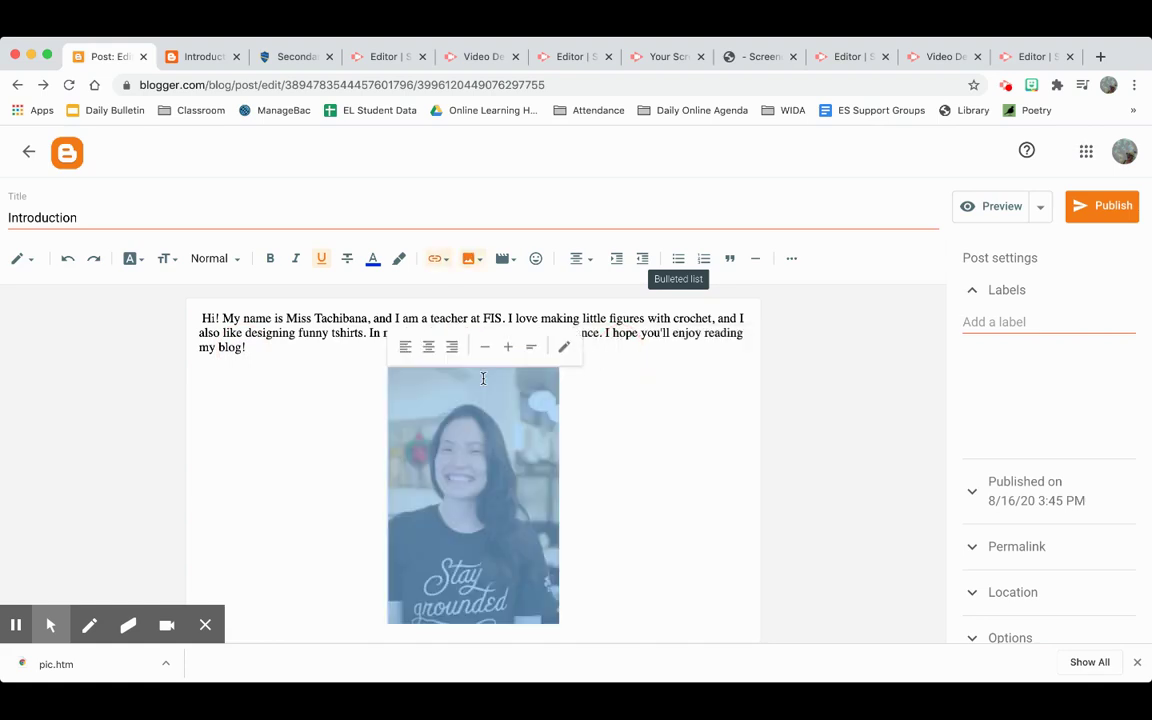
pyautogui.click(530, 348)
# Step: Replace the caption placeholder with "One of my favorite t-shirts!", correcting the typos
pyautogui.scroll(-1, 472, 456)
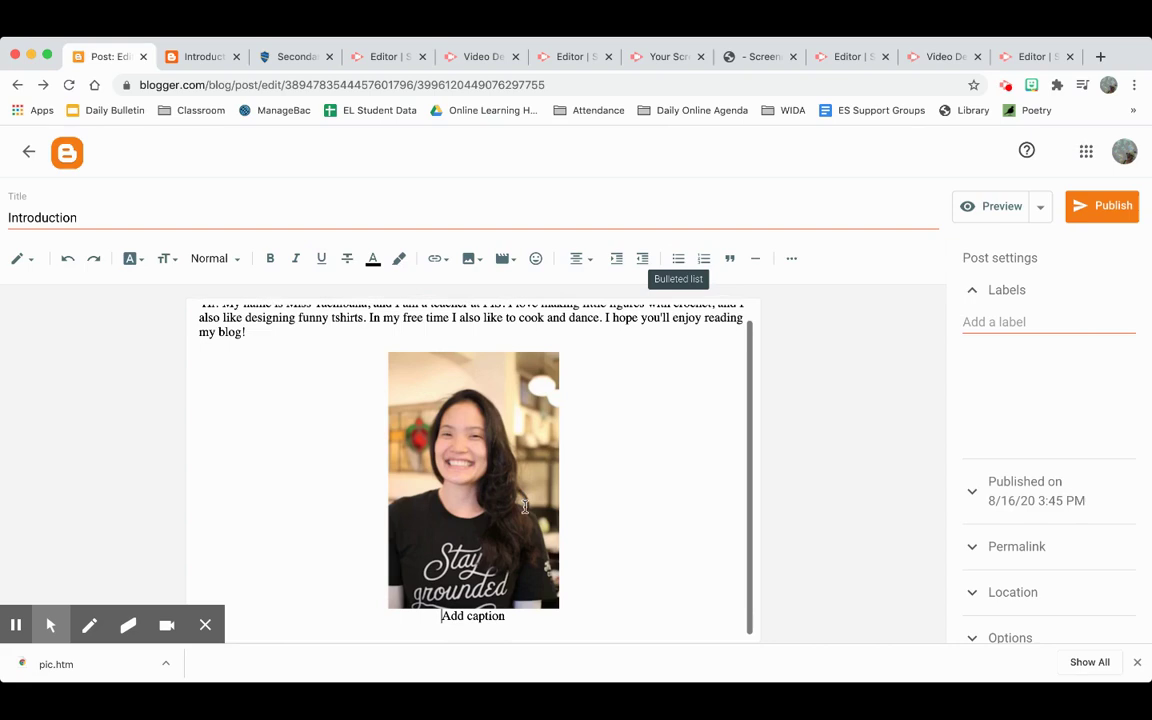
pyautogui.moveTo(506, 616); pyautogui.dragTo(442, 616)
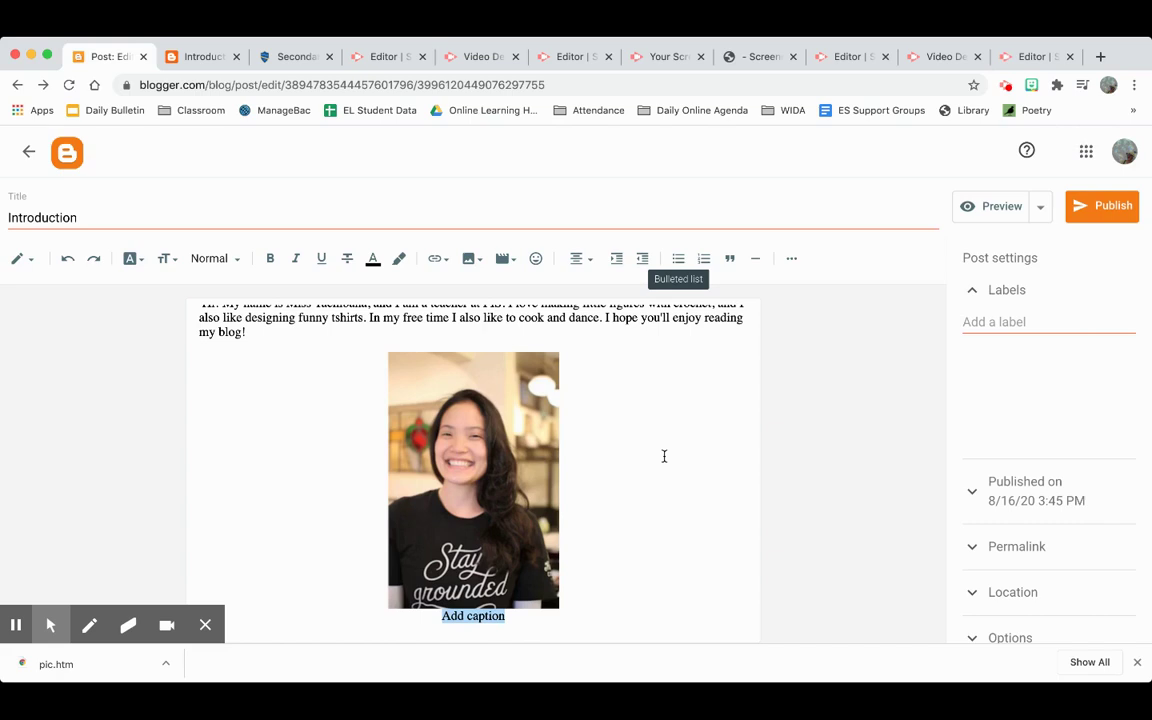
pyautogui.write('One of my fabor')
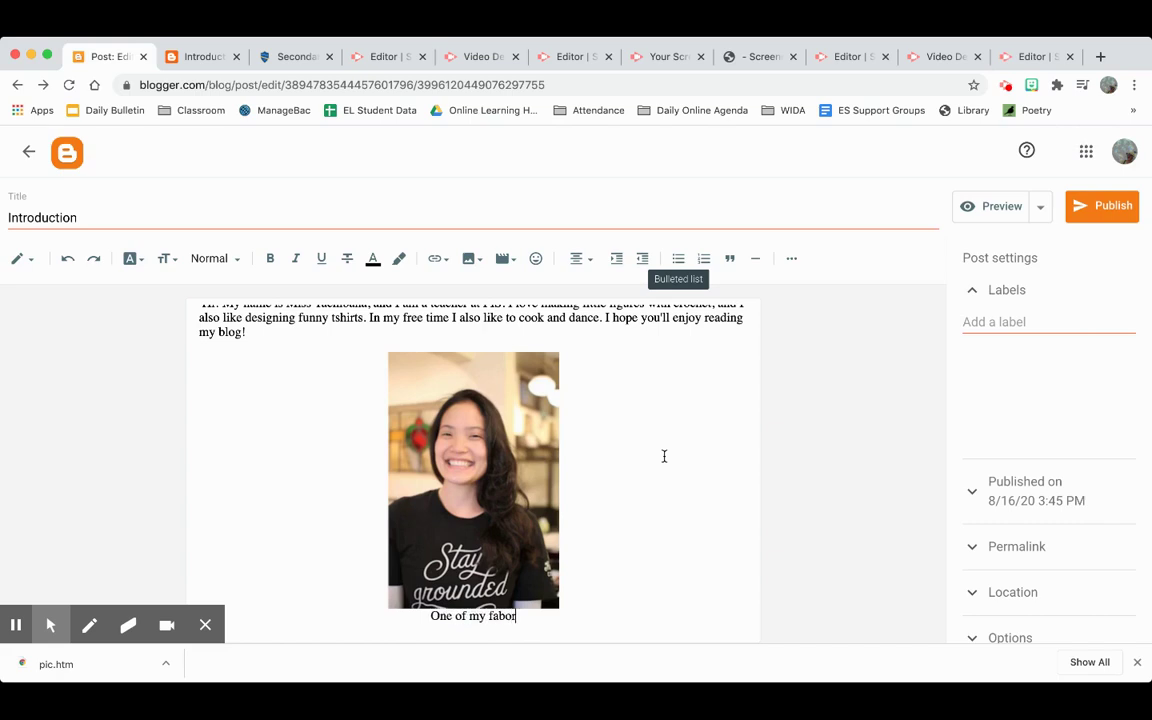
pyautogui.press('BackSpace')
pyautogui.press('BackSpace')
pyautogui.press('BackSpace')
pyautogui.write('vorite t')
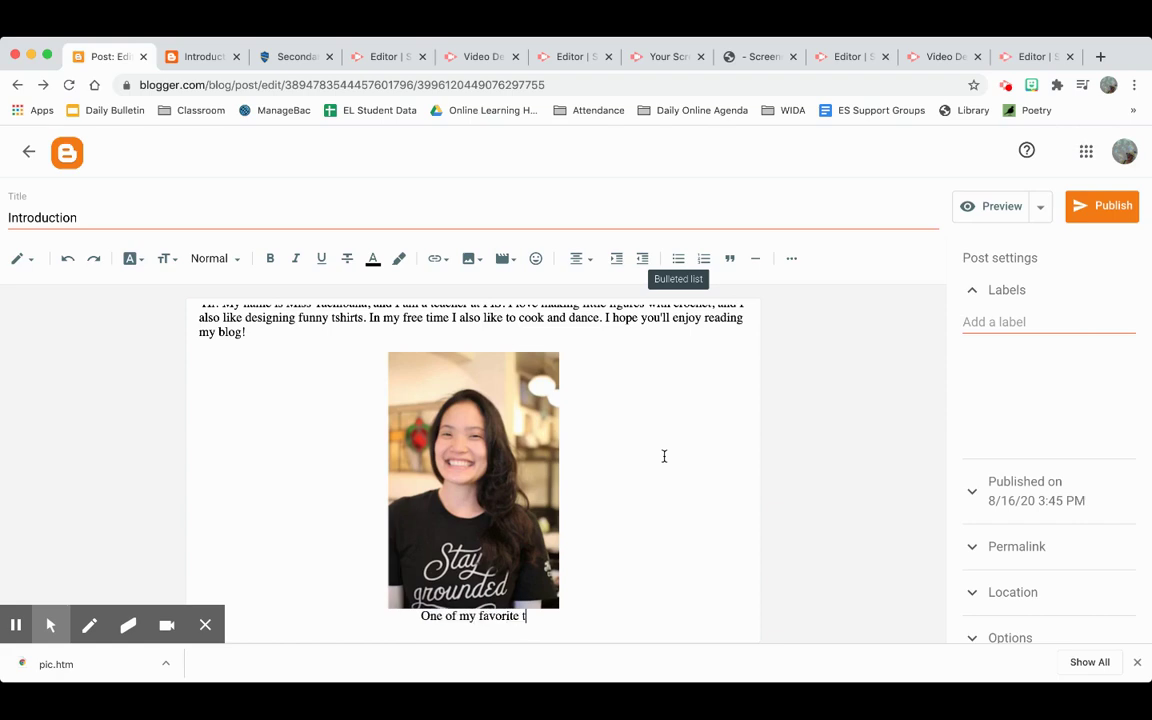
pyautogui.write('sh')
pyautogui.press('BackSpace')
pyautogui.press('BackSpace')
pyautogui.write('-shirts!')
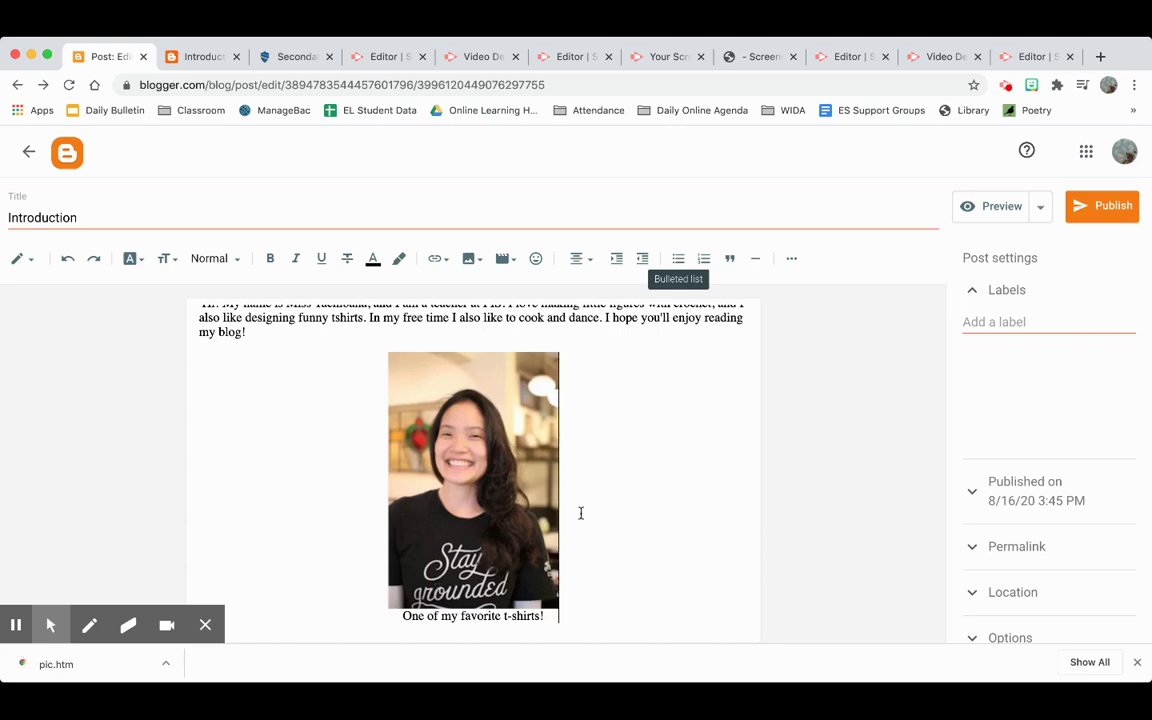
# Step: Add an empty line after 'my blog!' to separate the introduction paragraph from the photo
pyautogui.scroll(1, 628, 515)
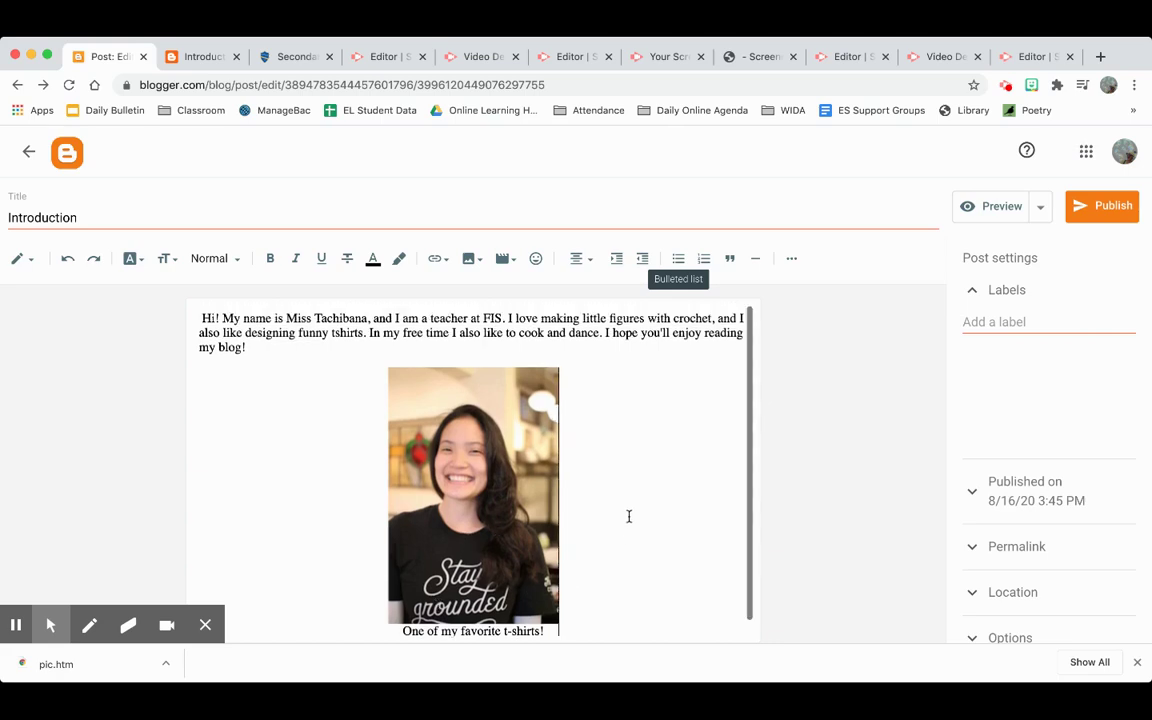
pyautogui.scroll(-1, 320, 457)
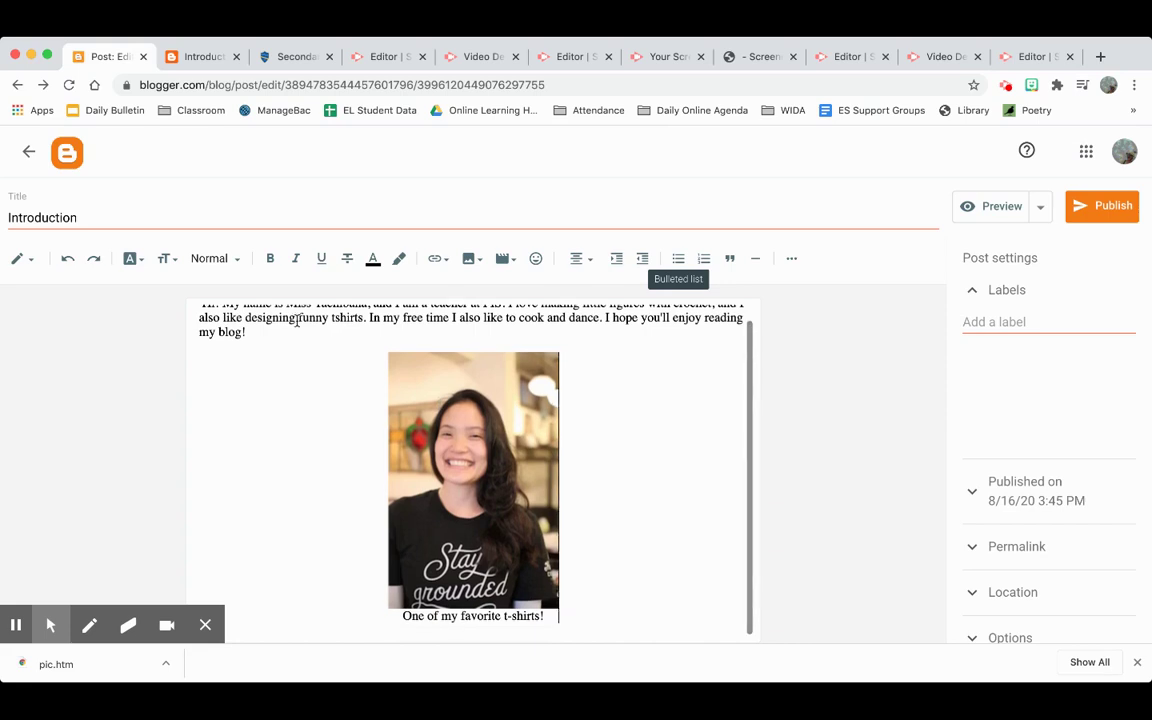
pyautogui.scroll(1, 296, 406)
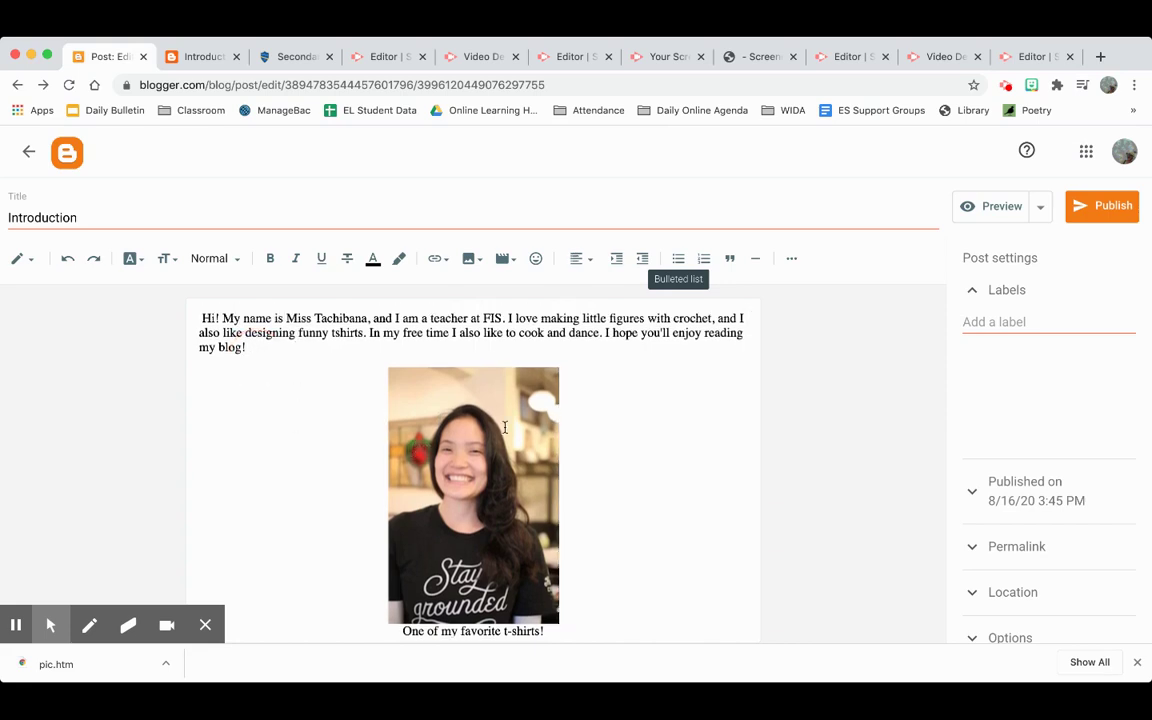
pyautogui.press('Return')
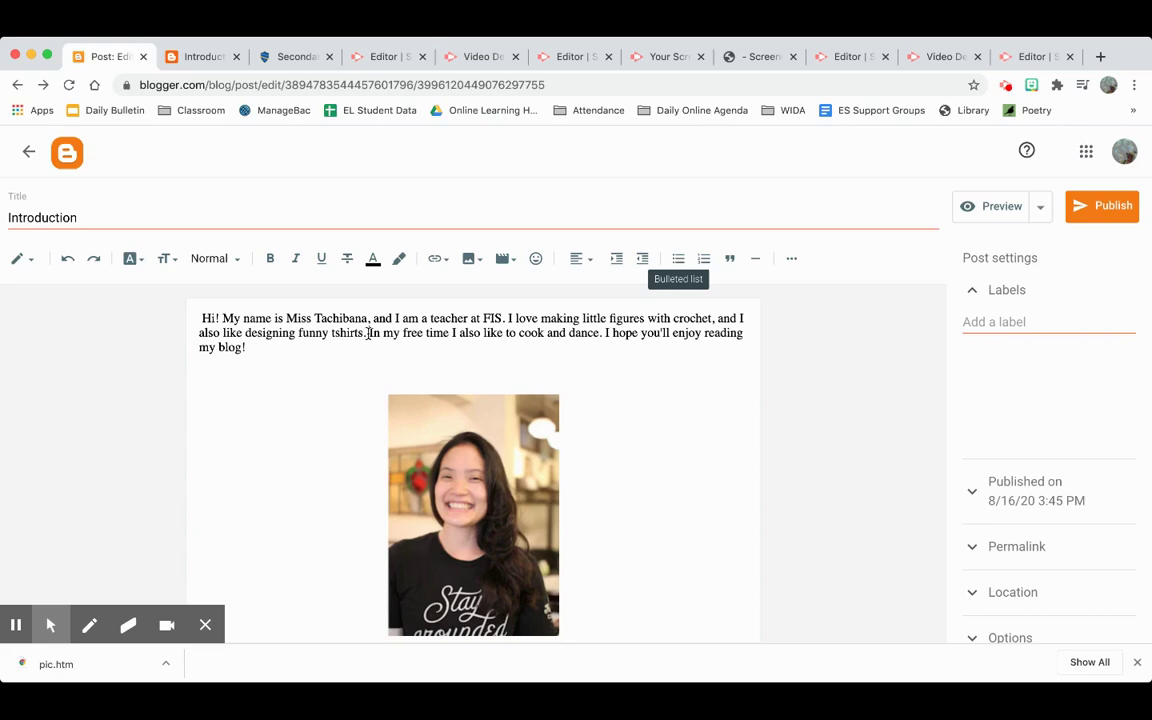
pyautogui.click(369, 333)
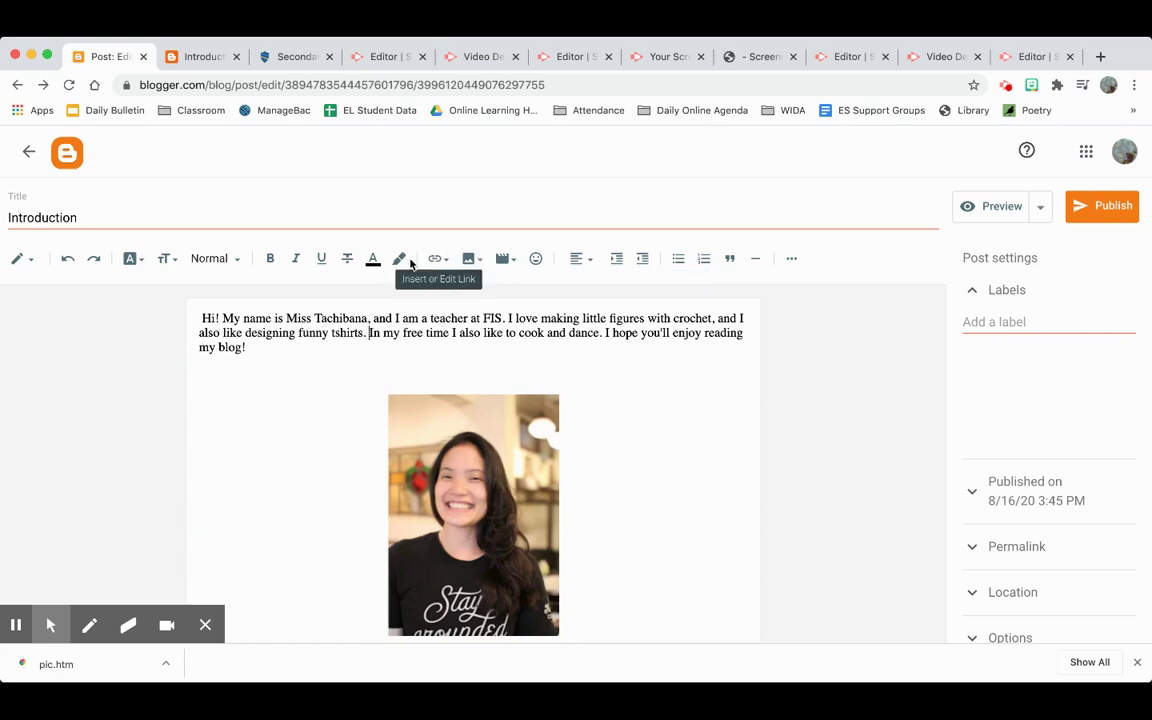
# Step: Upload the screenshot photo from the computer and insert it into the post
pyautogui.click(472, 262)
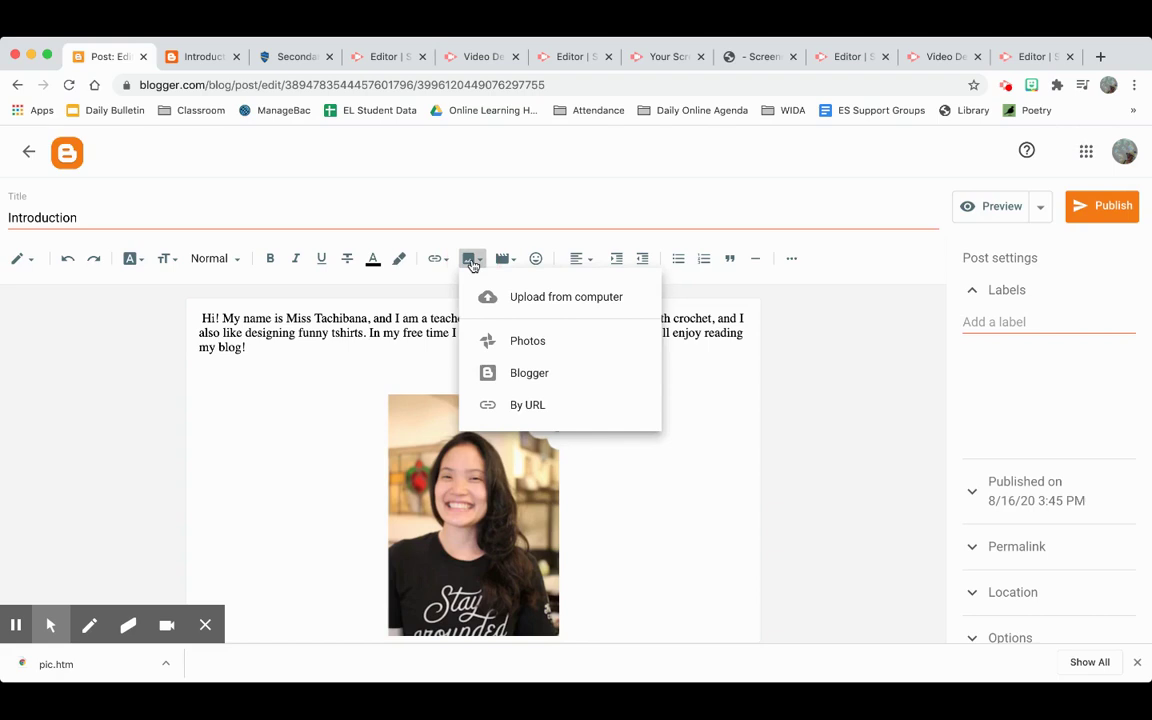
pyautogui.click(537, 305)
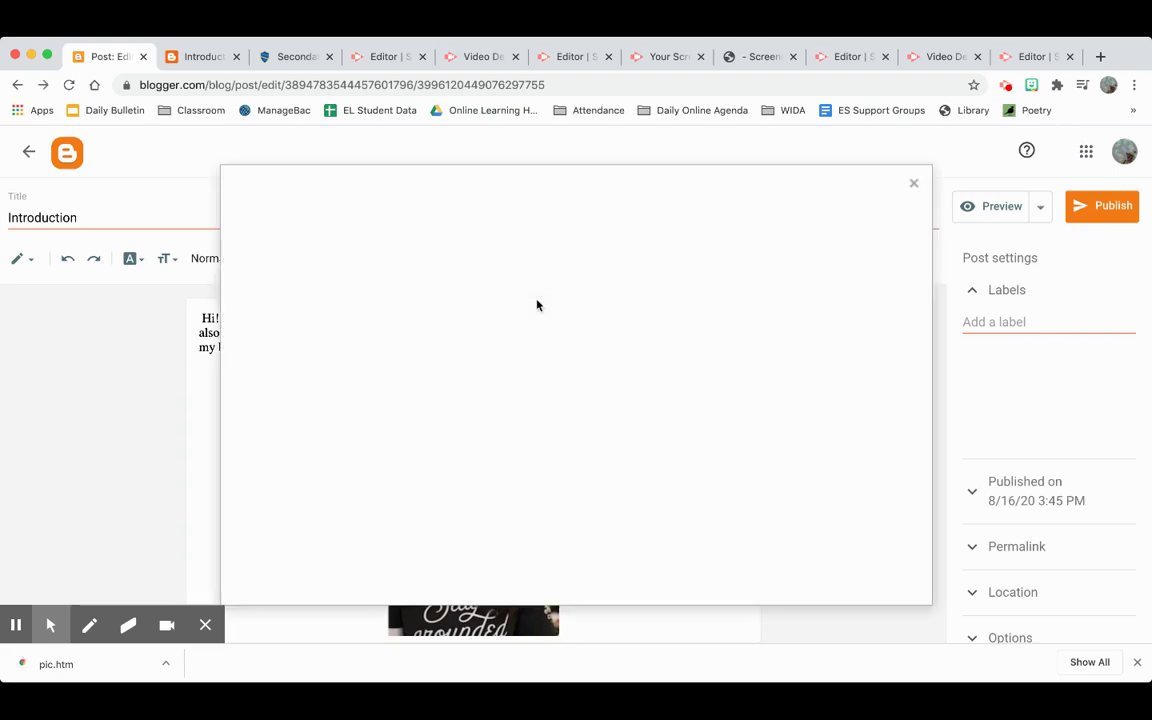
pyautogui.click(276, 270)
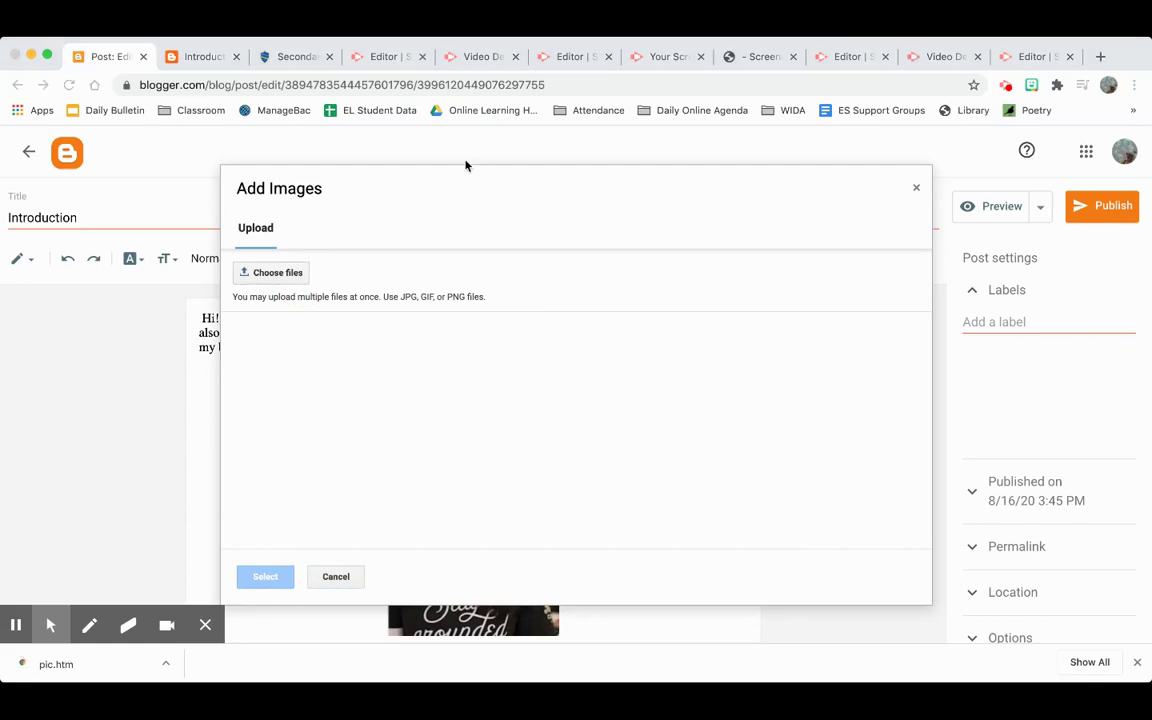
pyautogui.click(437, 324)
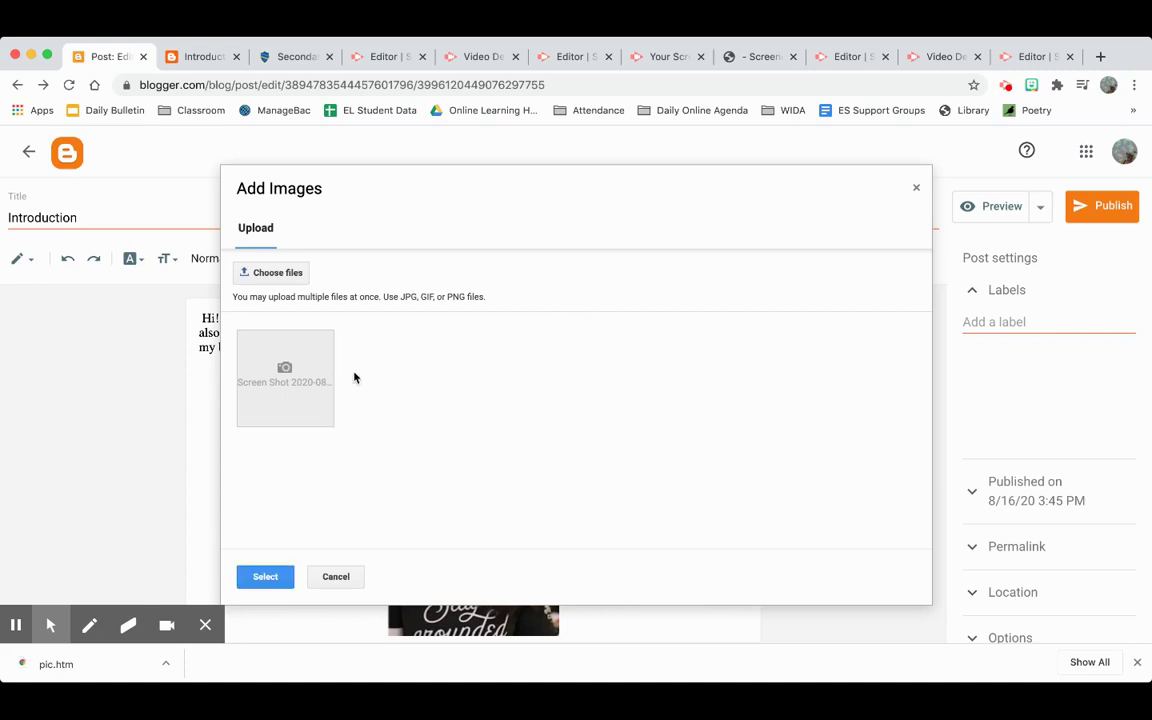
pyautogui.click(268, 578)
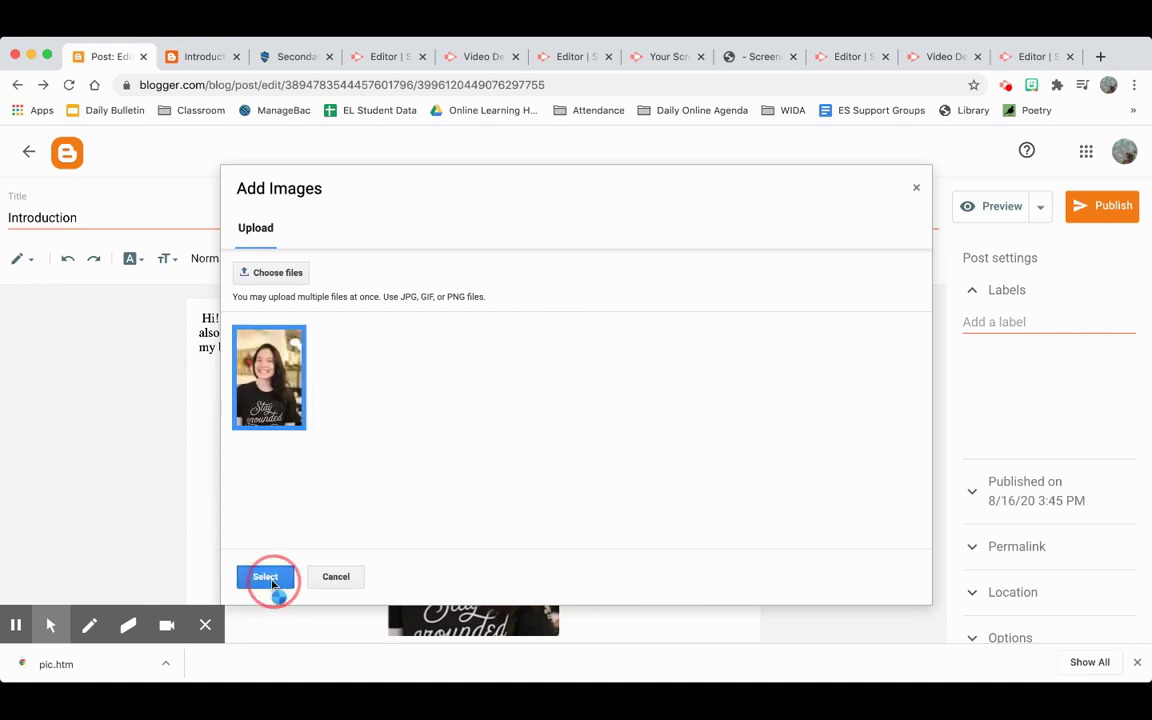
# Step: Scroll through the post to check where the duplicate photo landed
pyautogui.scroll(-1, 338, 469)
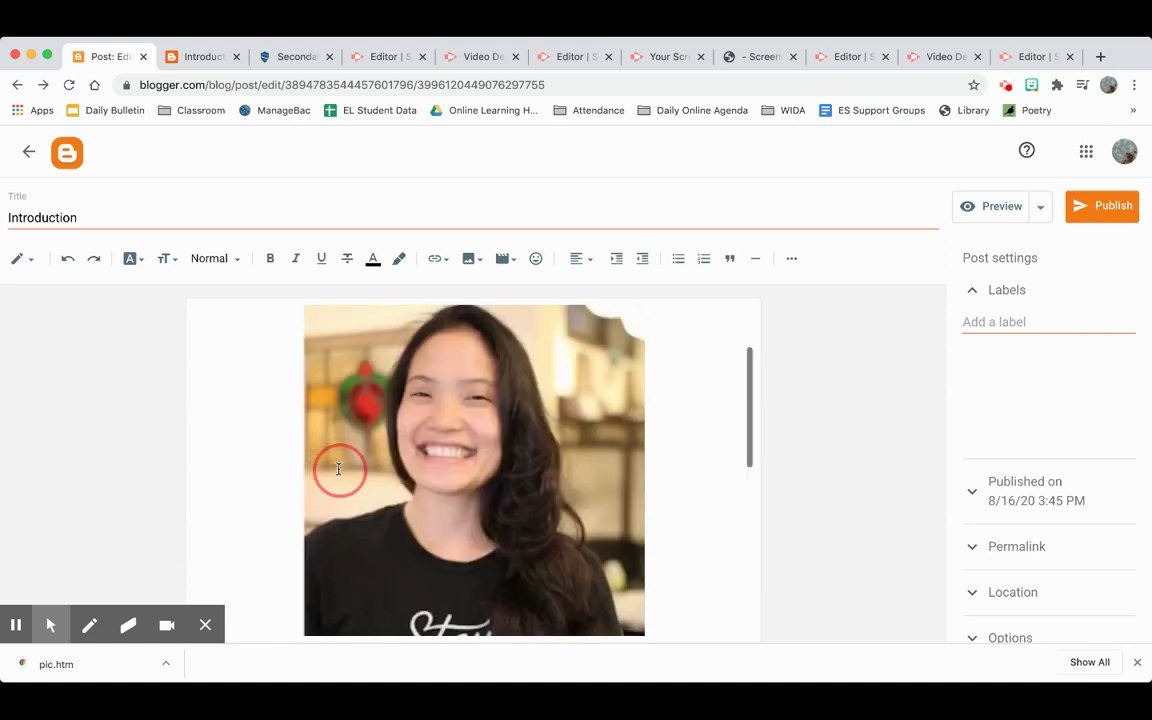
pyautogui.scroll(-5, 338, 469)
pyautogui.scroll(3, 285, 337)
pyautogui.scroll(1, 300, 420)
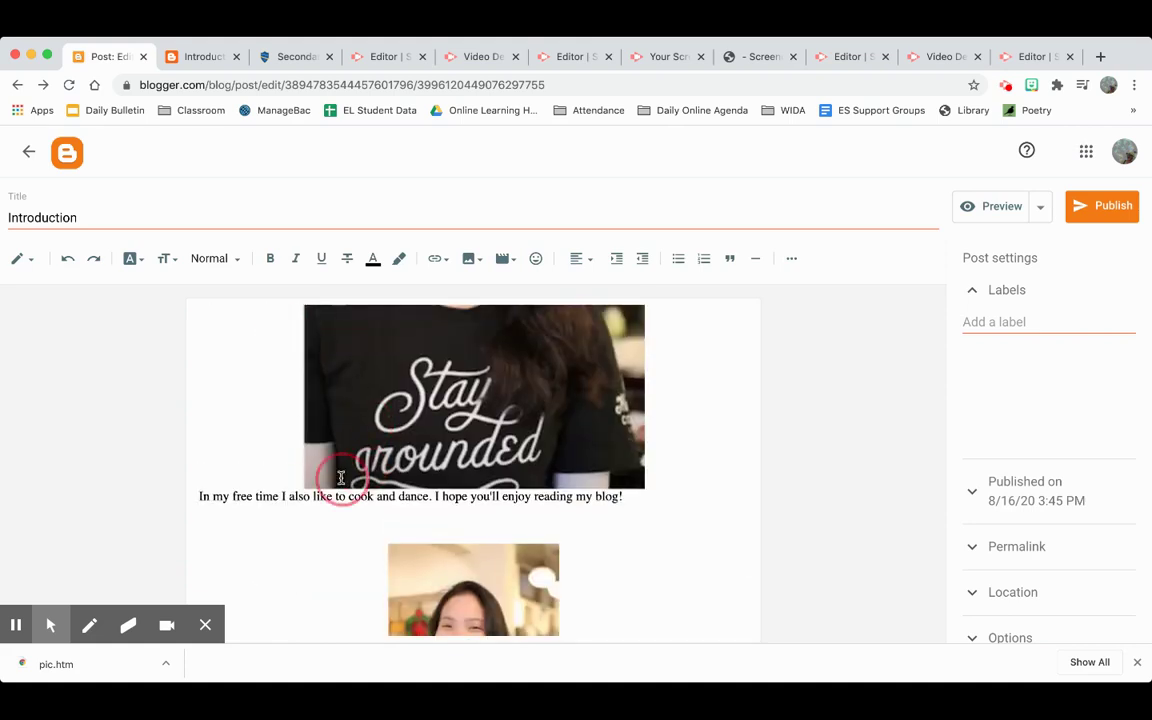
pyautogui.scroll(5, 342, 494)
pyautogui.scroll(1, 290, 330)
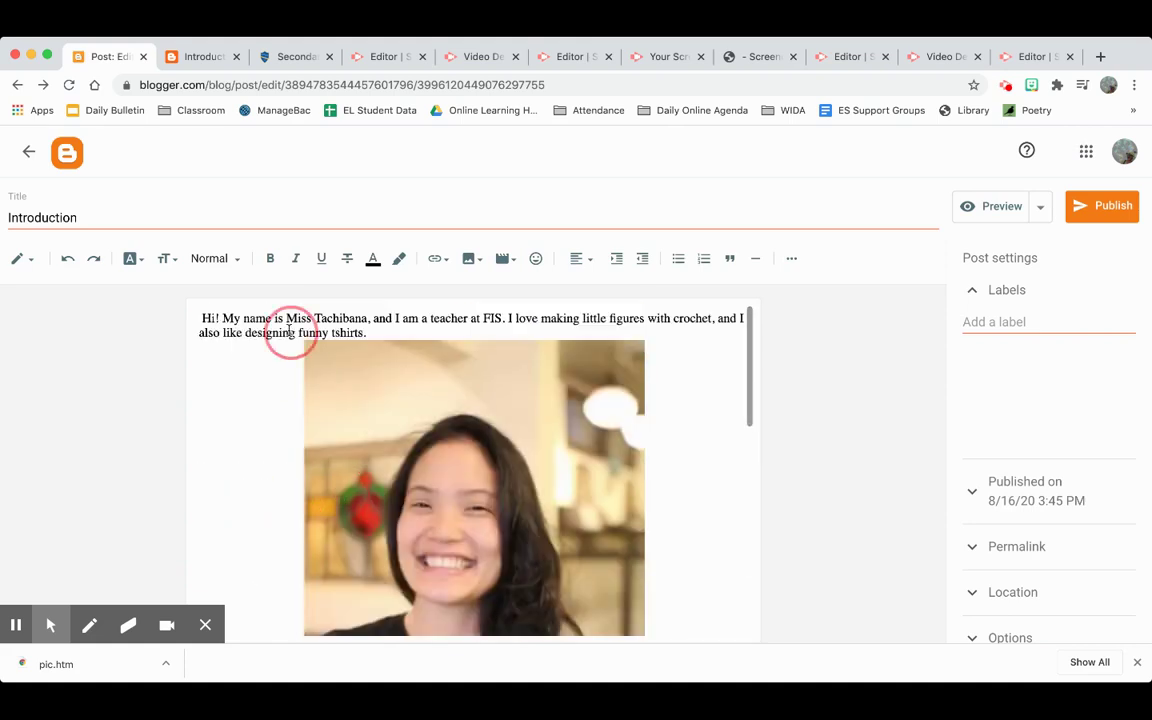
pyautogui.scroll(-3, 290, 545)
pyautogui.scroll(3, 295, 545)
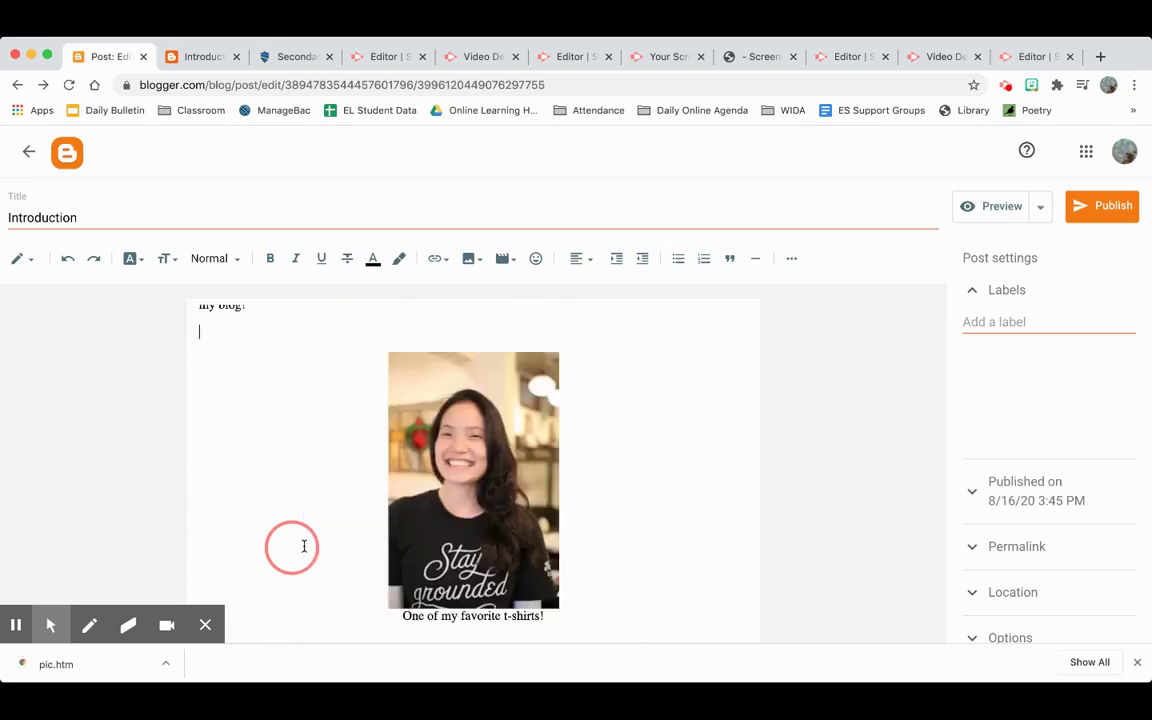
pyautogui.scroll(2, 310, 545)
# Step: Tidy the blank line below the introduction paragraph, adding then removing an empty line
pyautogui.click(257, 362)
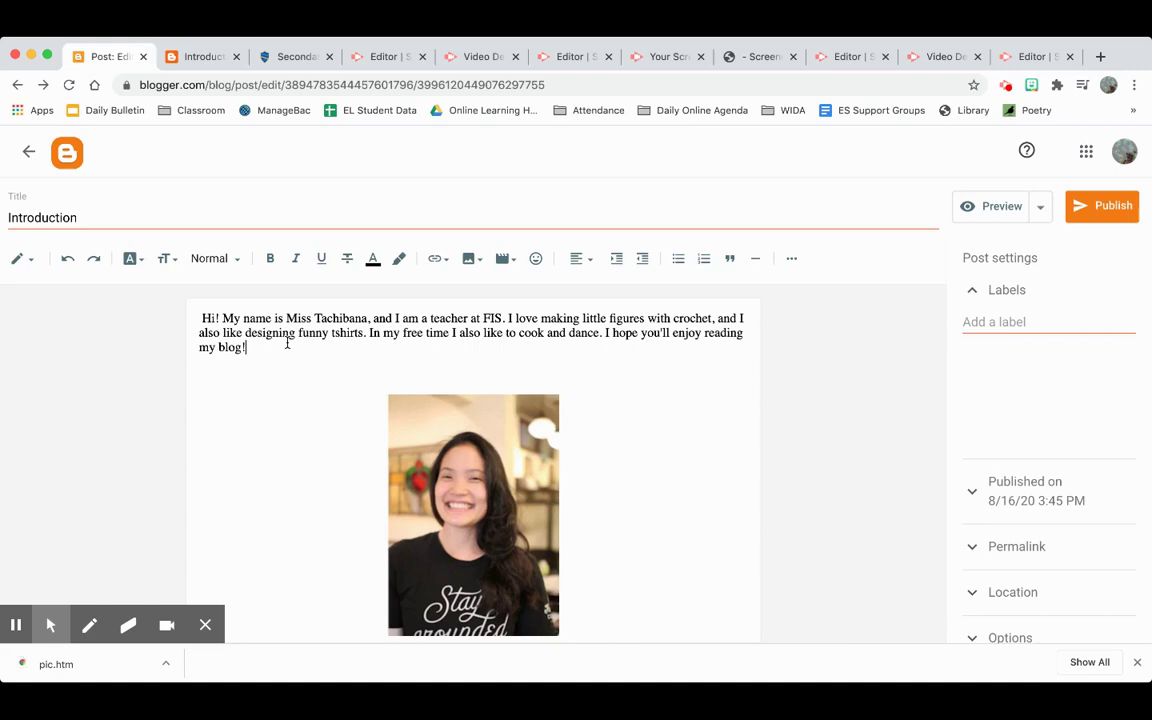
pyautogui.press('Return')
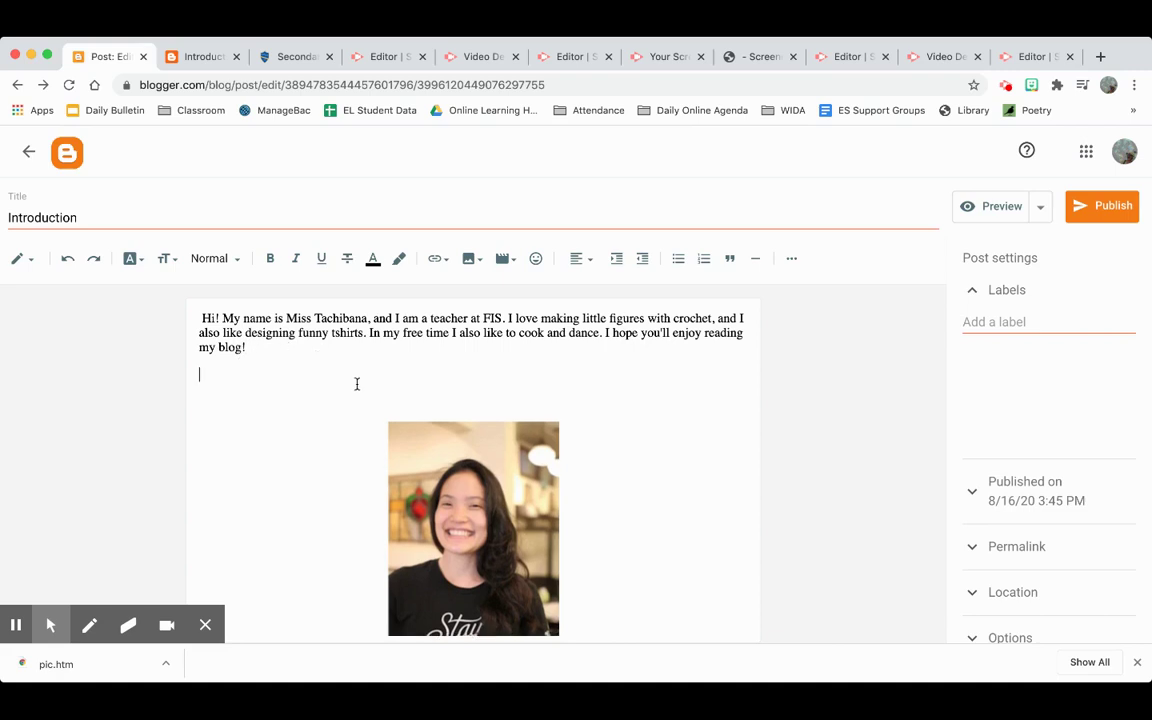
pyautogui.press('BackSpace')
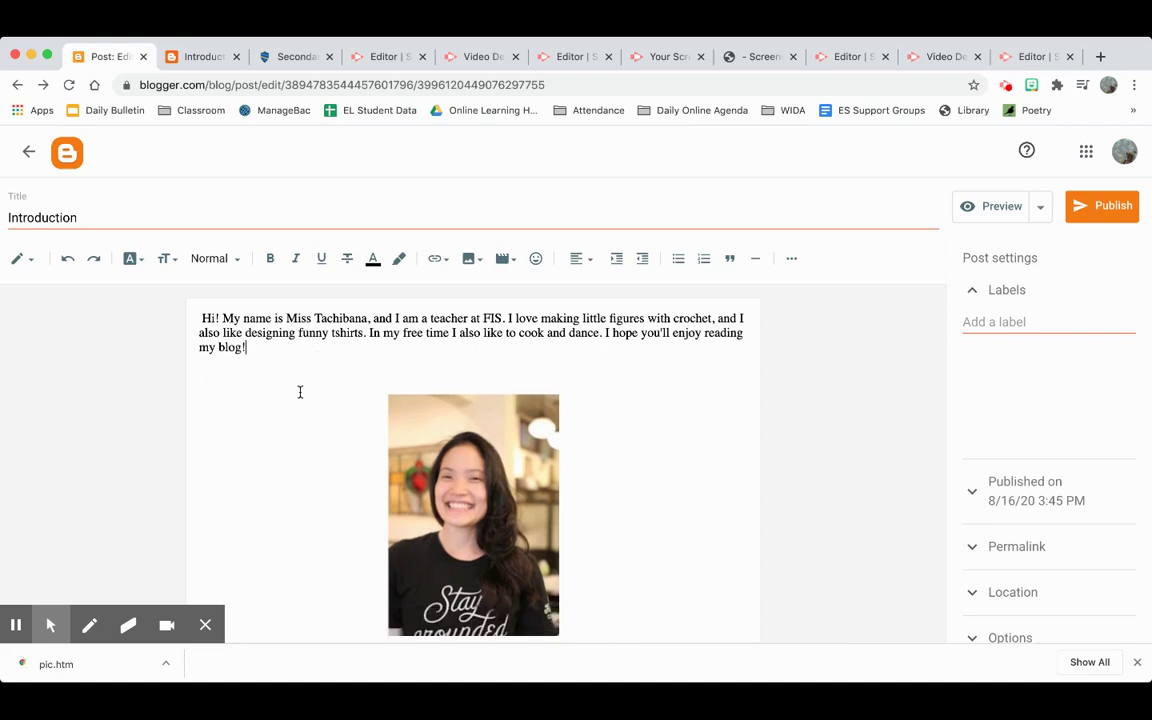
pyautogui.scroll(-2, 543, 451)
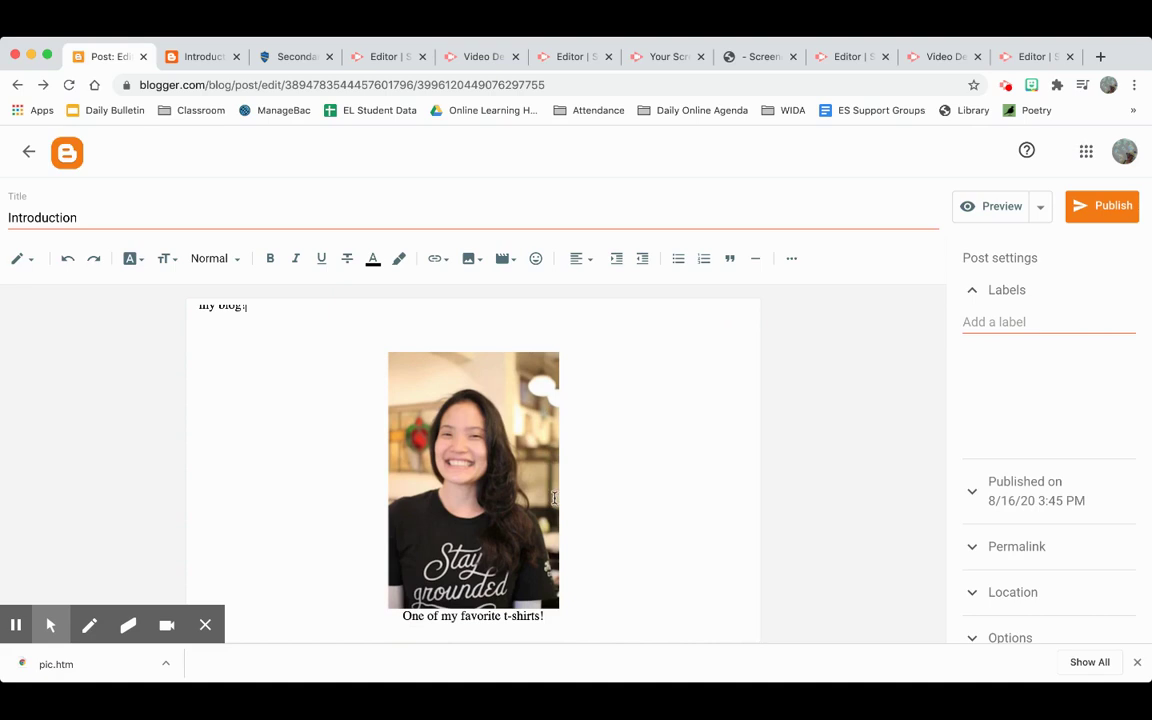
pyautogui.scroll(2, 554, 497)
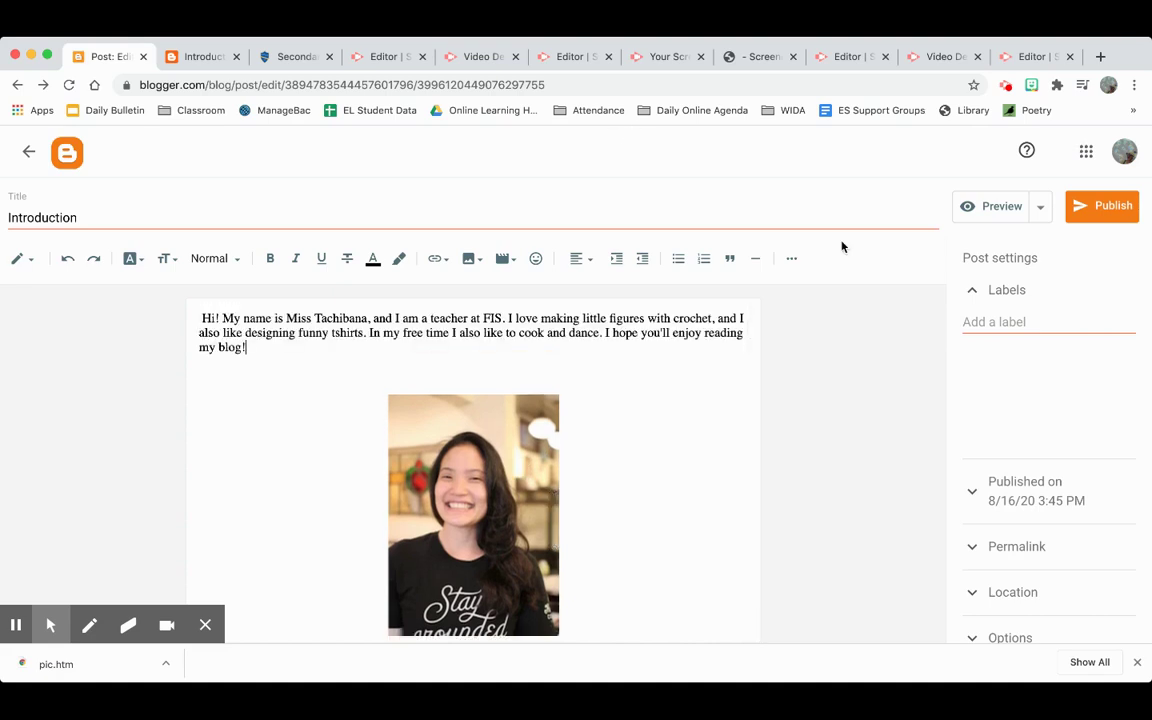
# Step: Publish the Introduction post and confirm it
pyautogui.click(1106, 214)
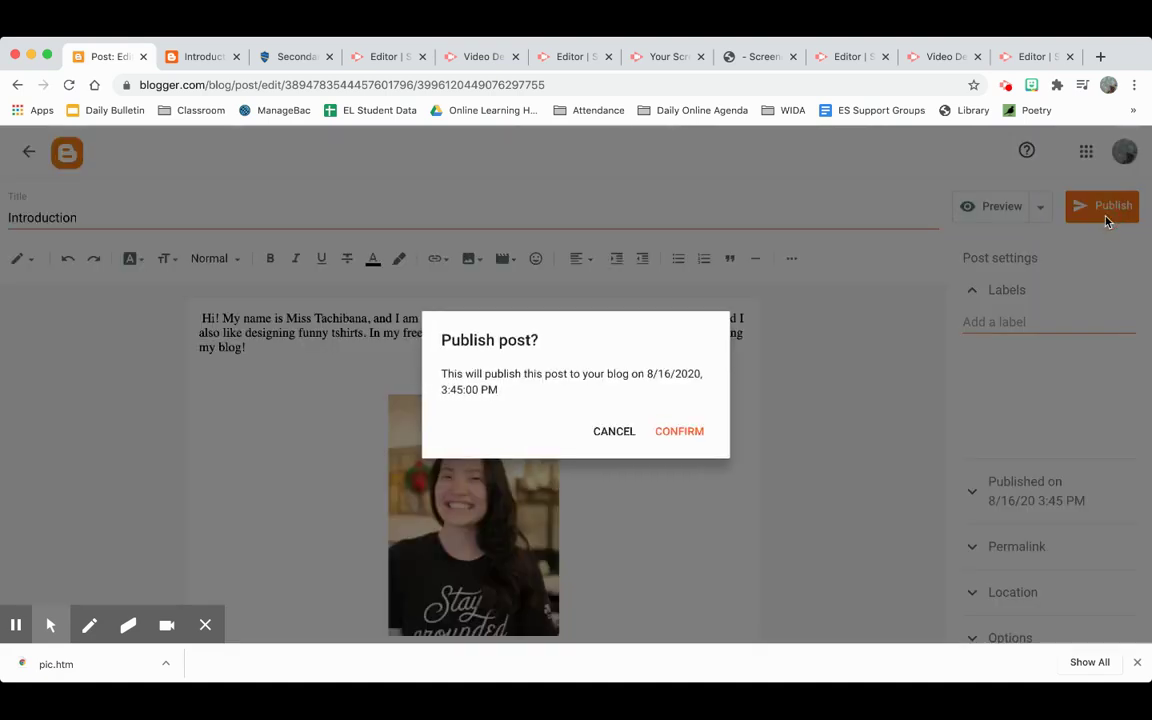
pyautogui.click(688, 440)
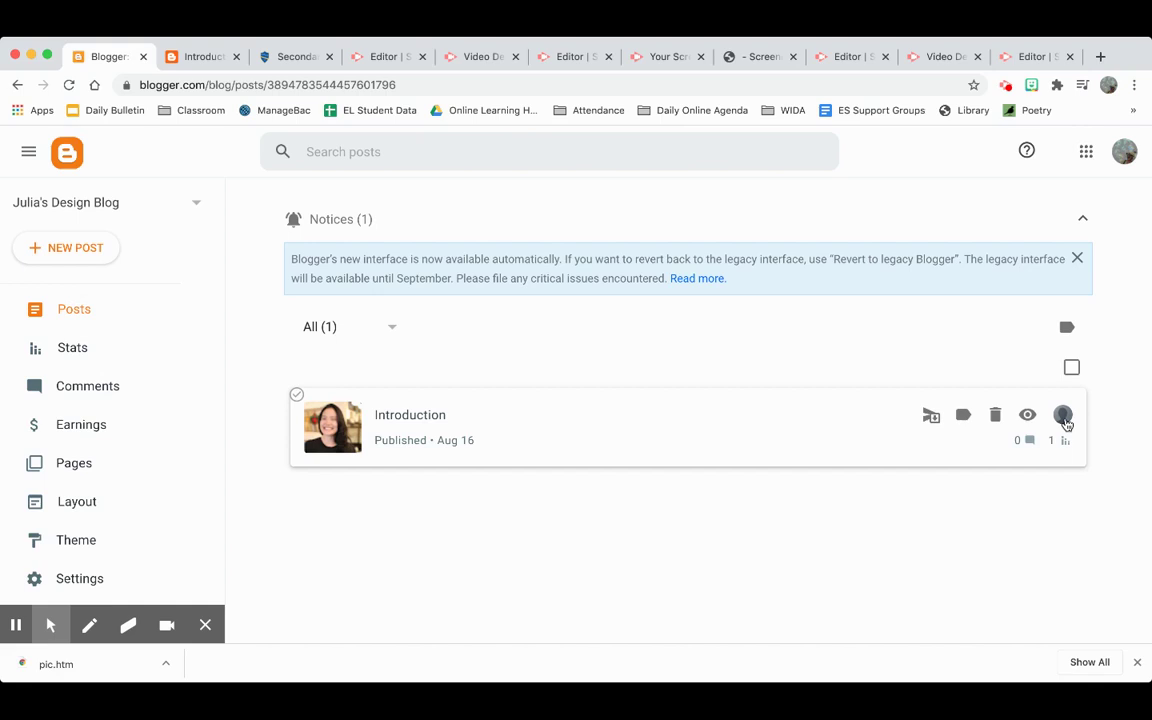
# Step: View the live Introduction post on the public blog and scroll through its photo and caption
pyautogui.click(1026, 417)
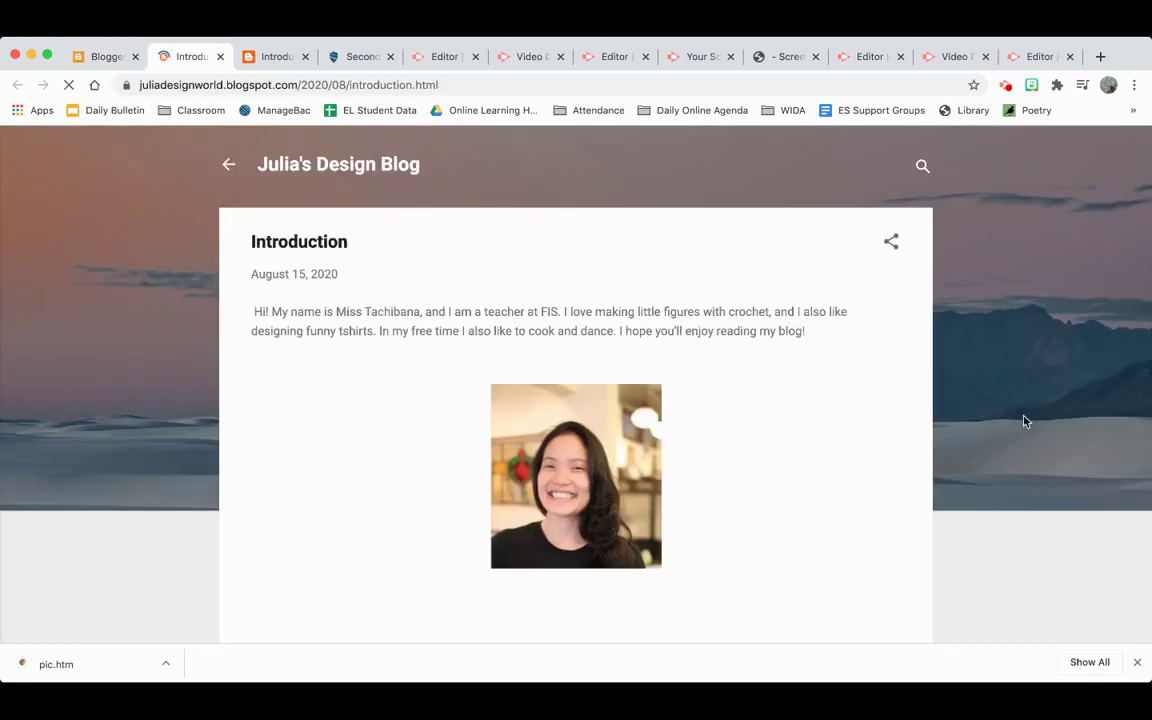
pyautogui.scroll(-3, 800, 522)
pyautogui.scroll(-2, 800, 522)
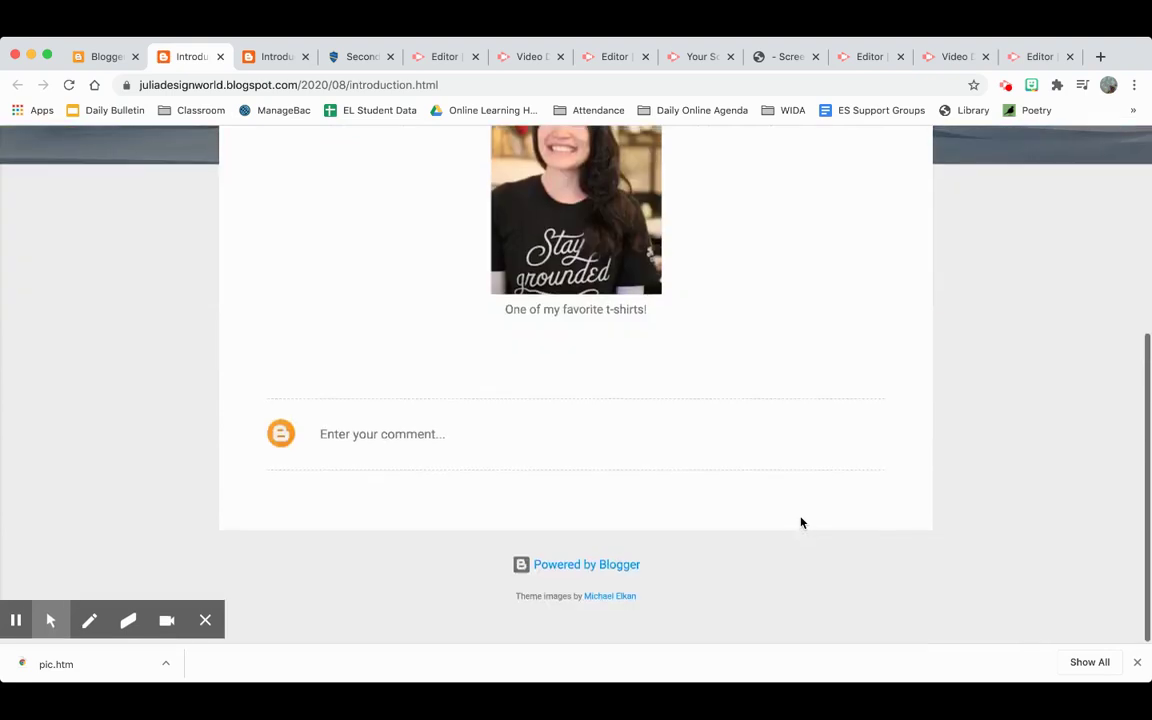
pyautogui.scroll(5, 800, 522)
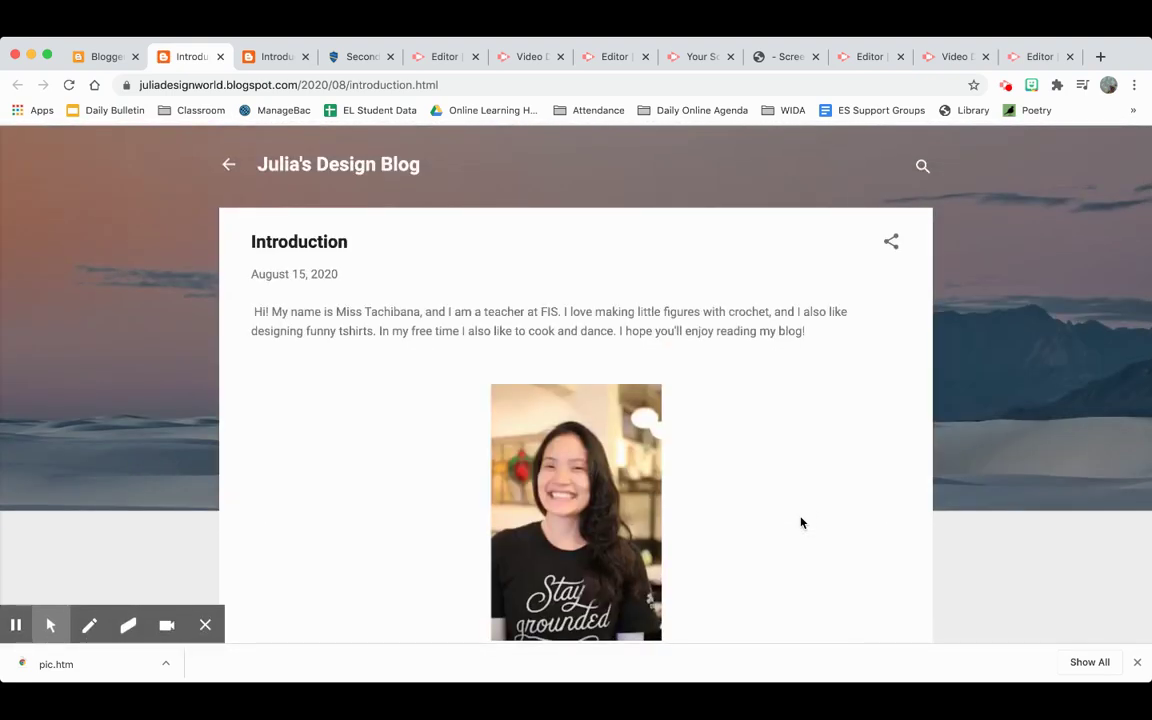